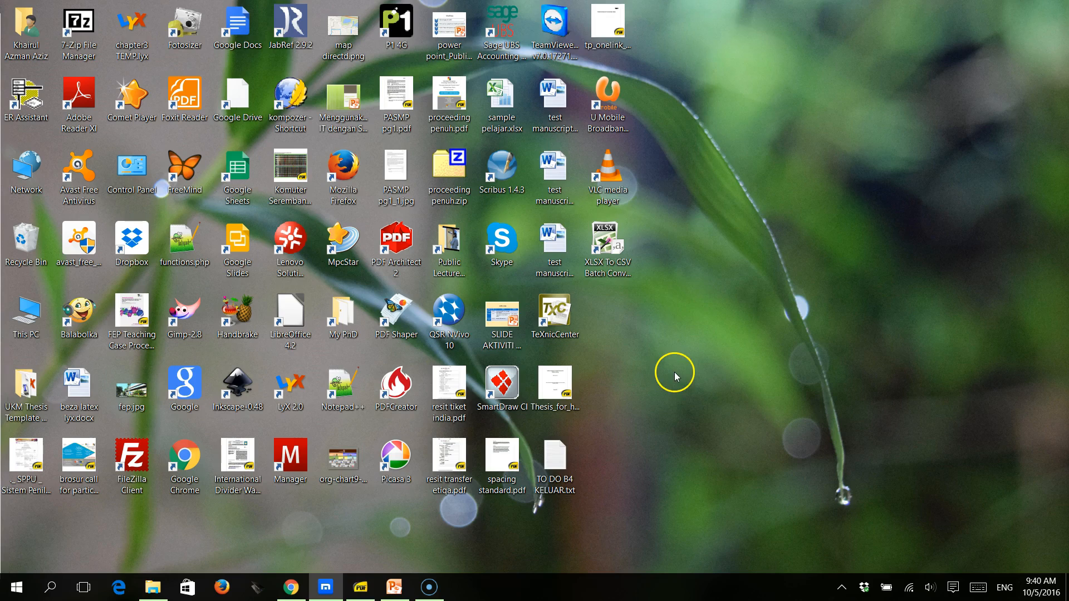
- Launch Sage UBS Accounting 9.5 and start a new company entry named GAN SDN BHD
click(503, 39)
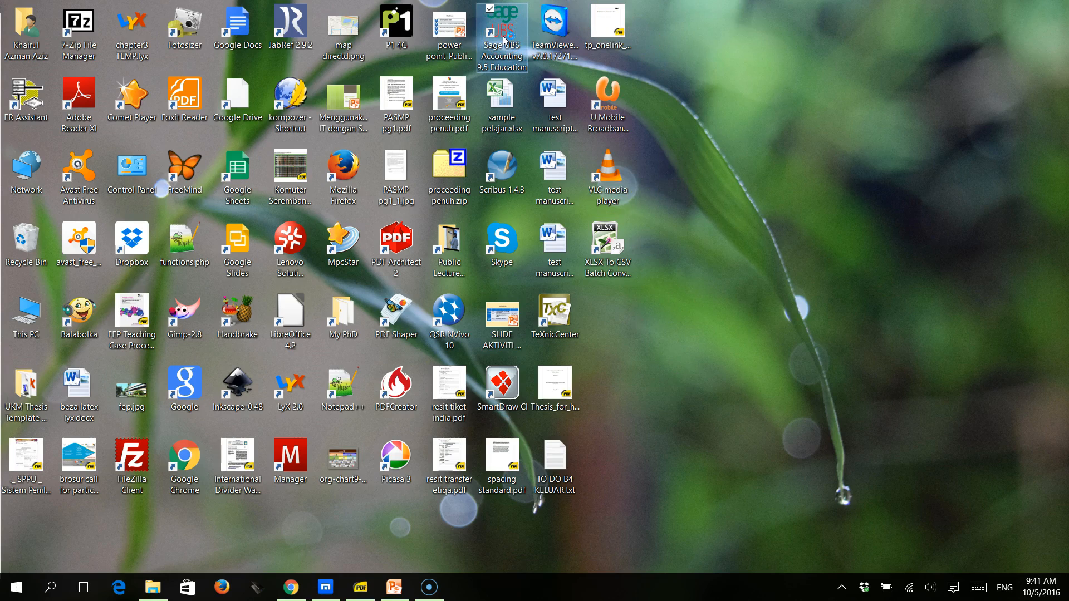
double_click(504, 39)
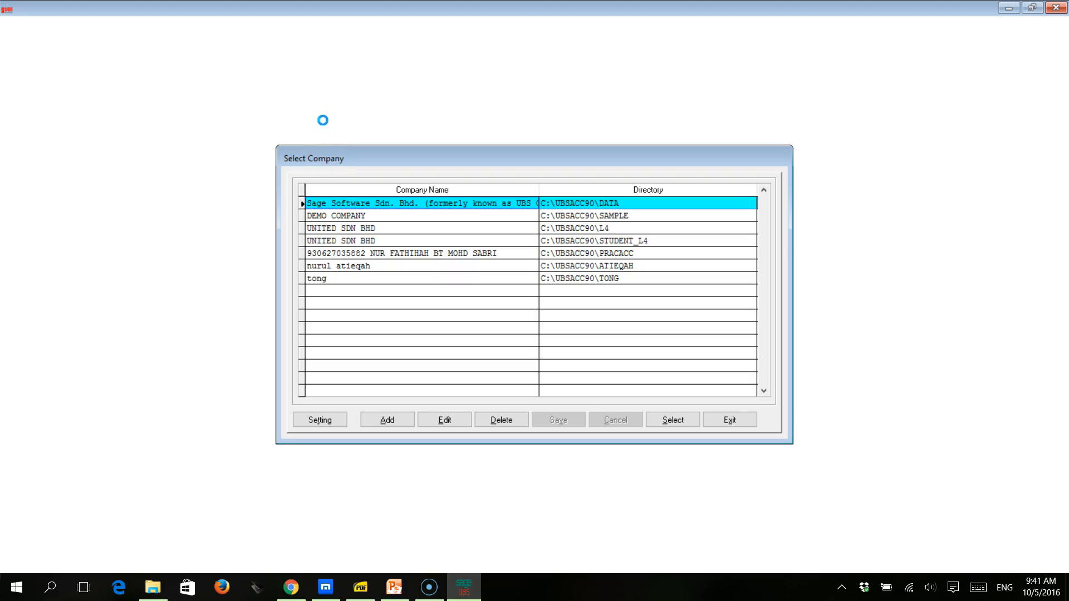
click(388, 420)
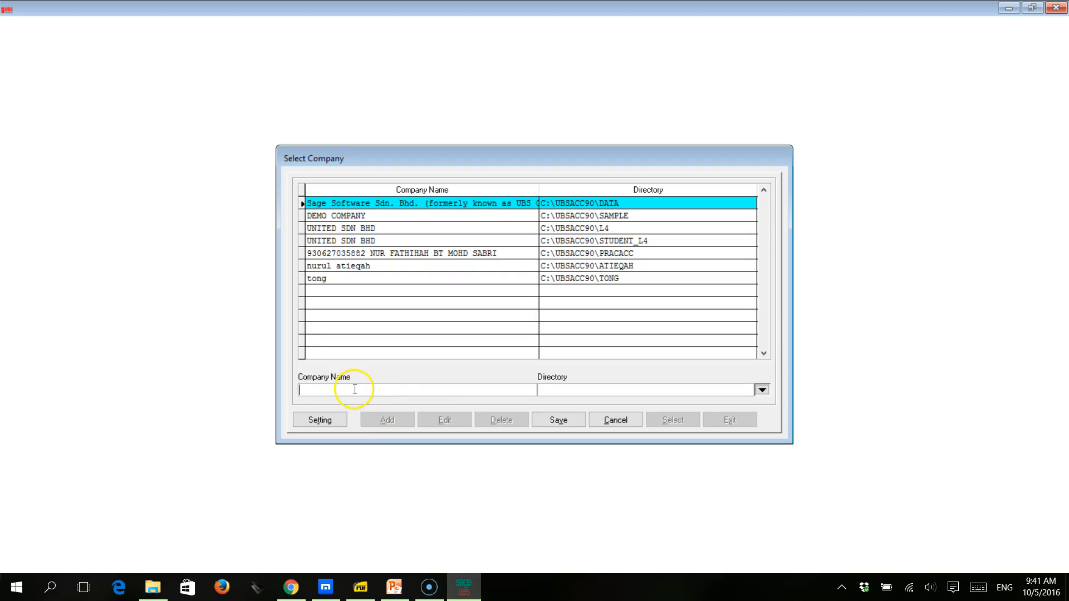
mouse_move(360, 586)
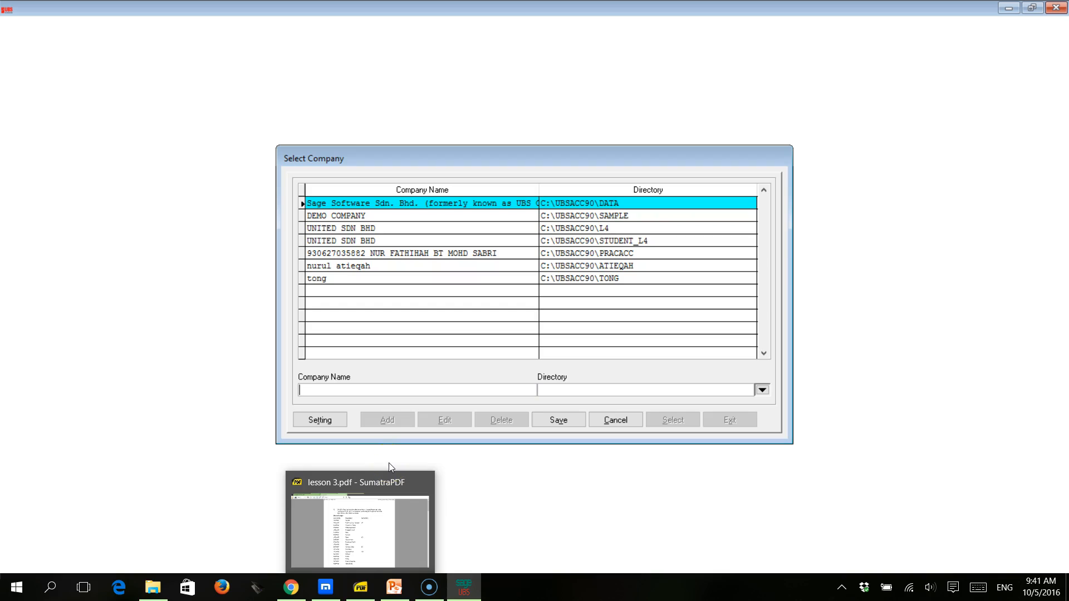
text(G)
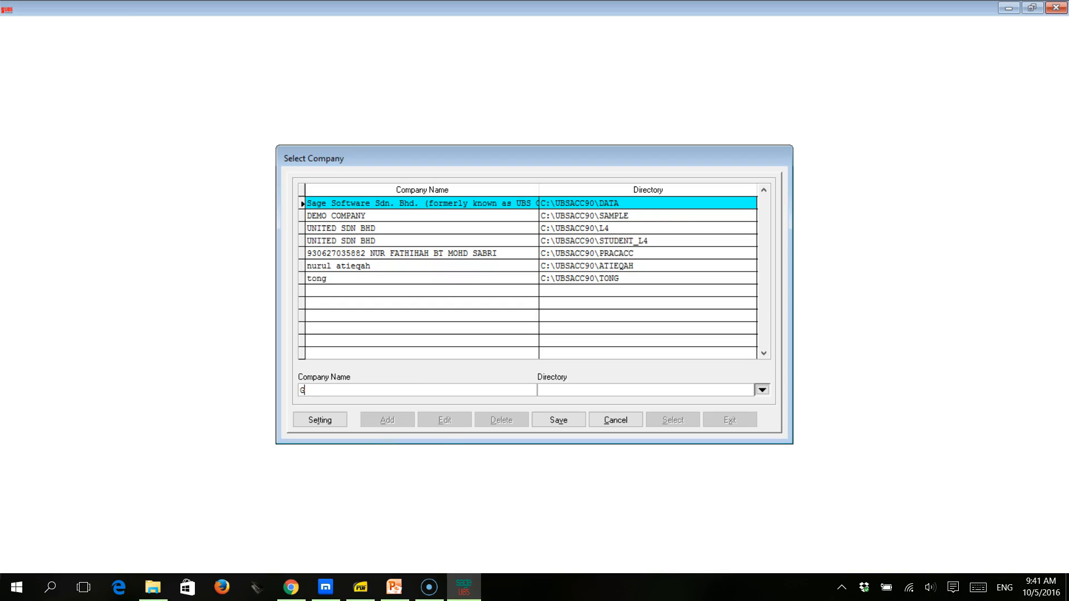
key(Caps_Lock)
text(AN SDN)
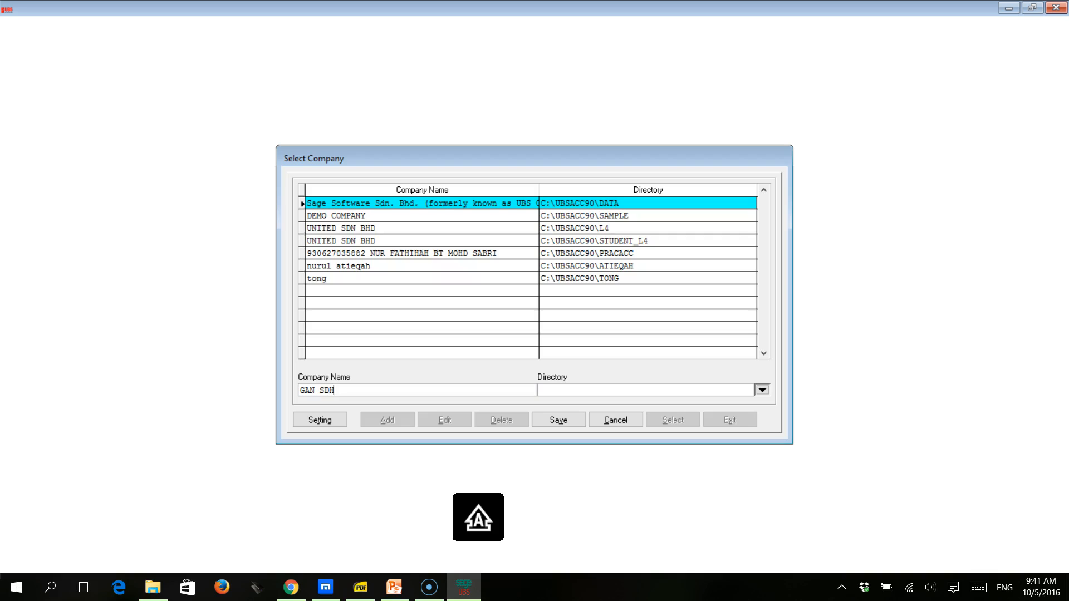
key(BackSpace)
text(N BHD)
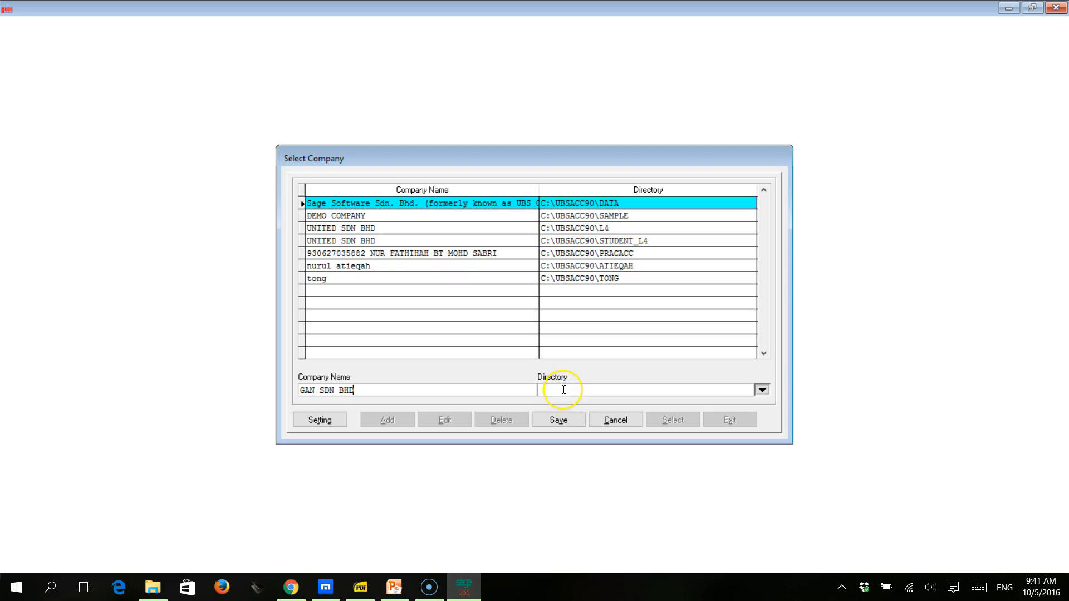
- Set the new company's directory to GAN, save the company and dismiss the next blank entry
click(392, 236)
click(554, 391)
text(GAN)
click(560, 420)
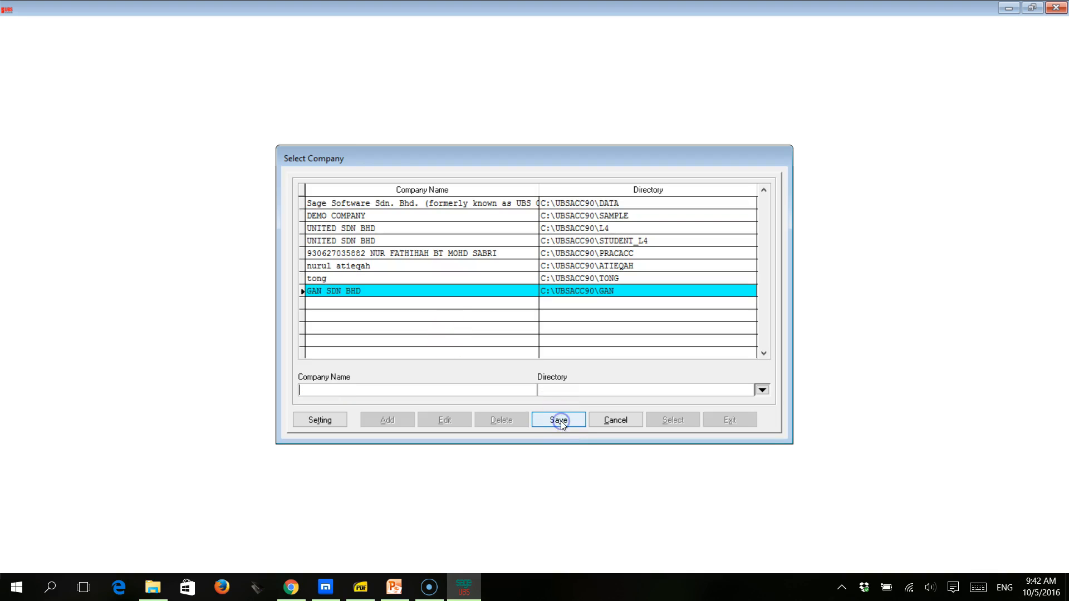
click(612, 293)
click(611, 421)
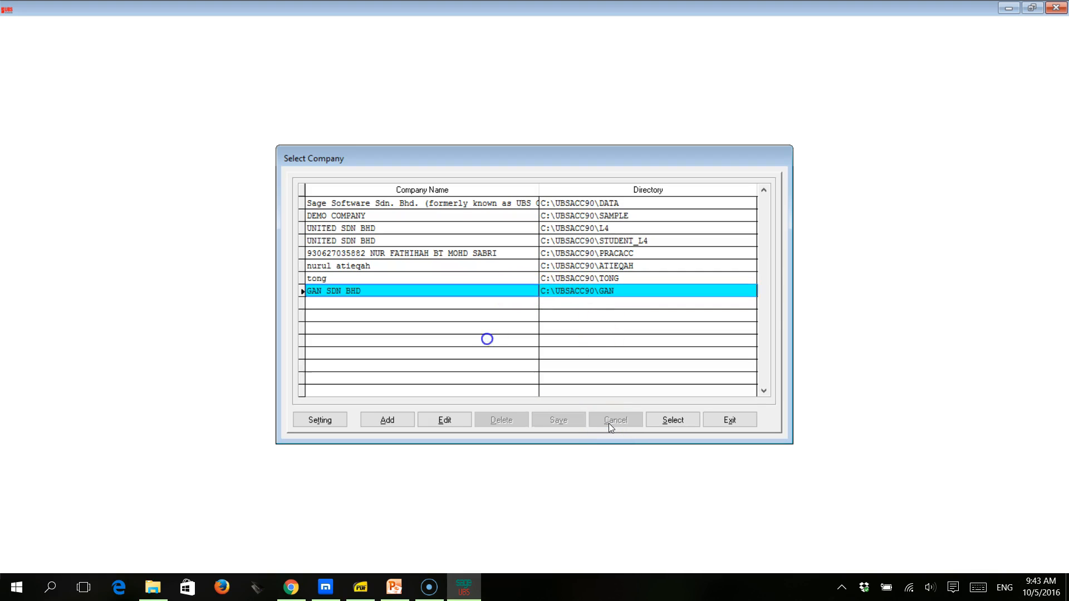
- Open the GAN SDN BHD company and generate its data files
click(316, 291)
click(362, 292)
click(674, 420)
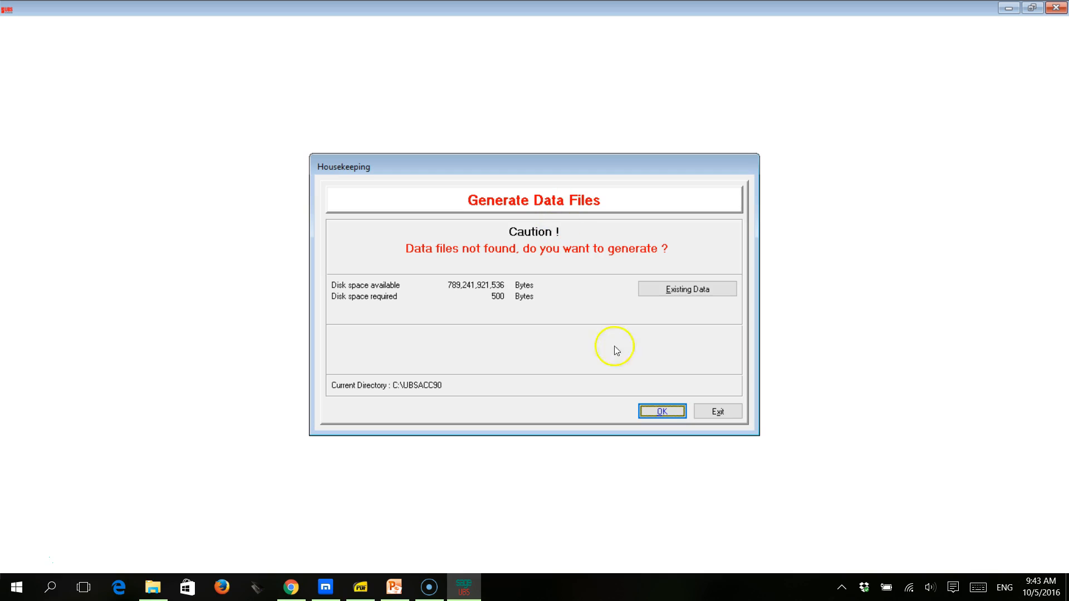
click(664, 413)
click(510, 315)
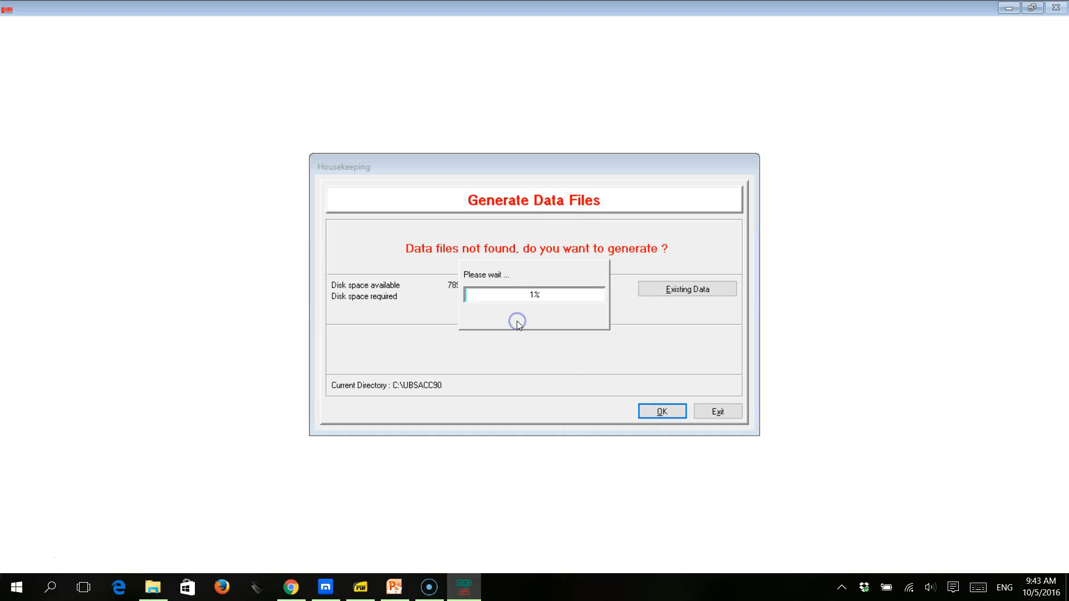
click(573, 321)
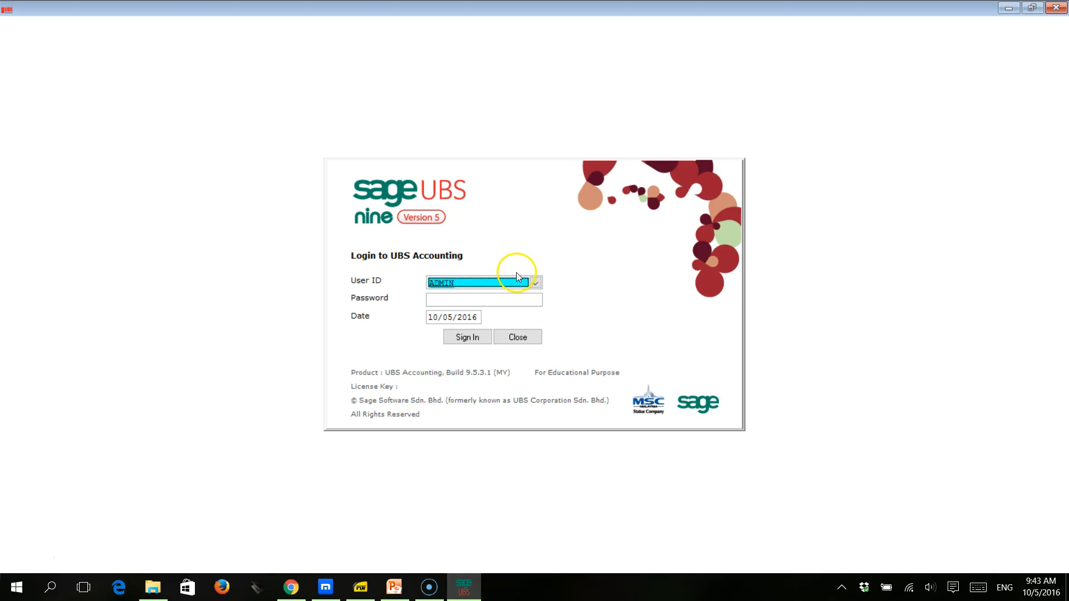
- Sign in to UBS Accounting as ADMIN with the account password and cancel the Setup Wizard
click(460, 298)
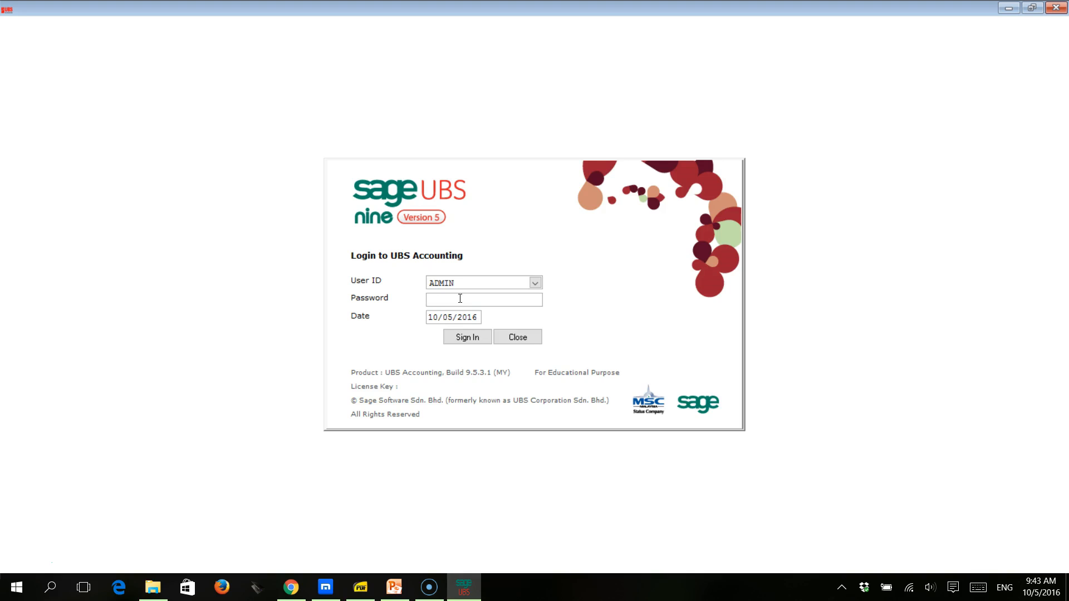
text(***)
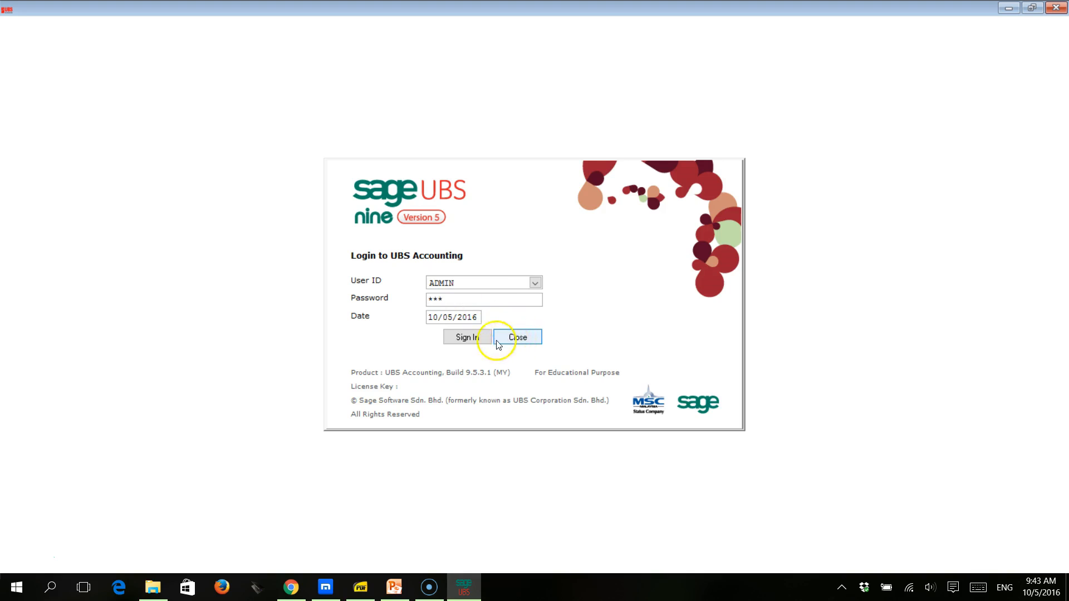
click(476, 339)
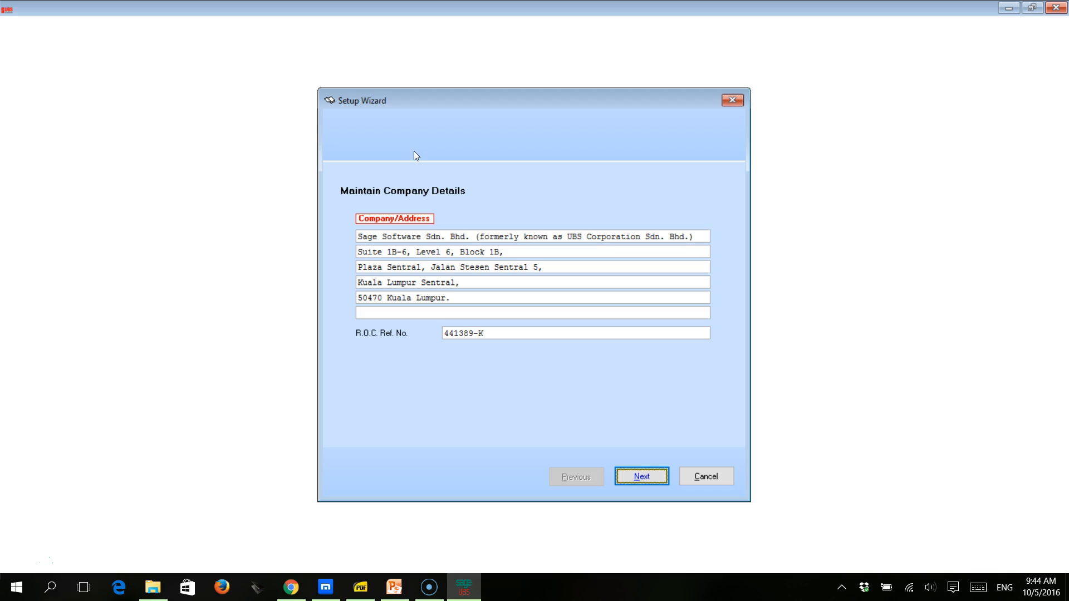
click(409, 178)
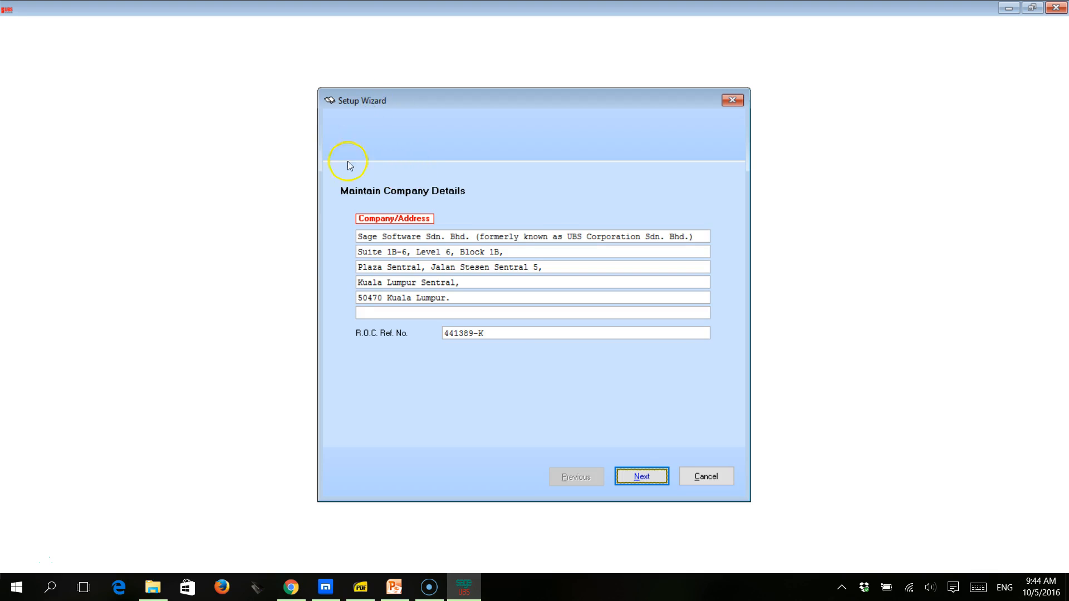
click(691, 480)
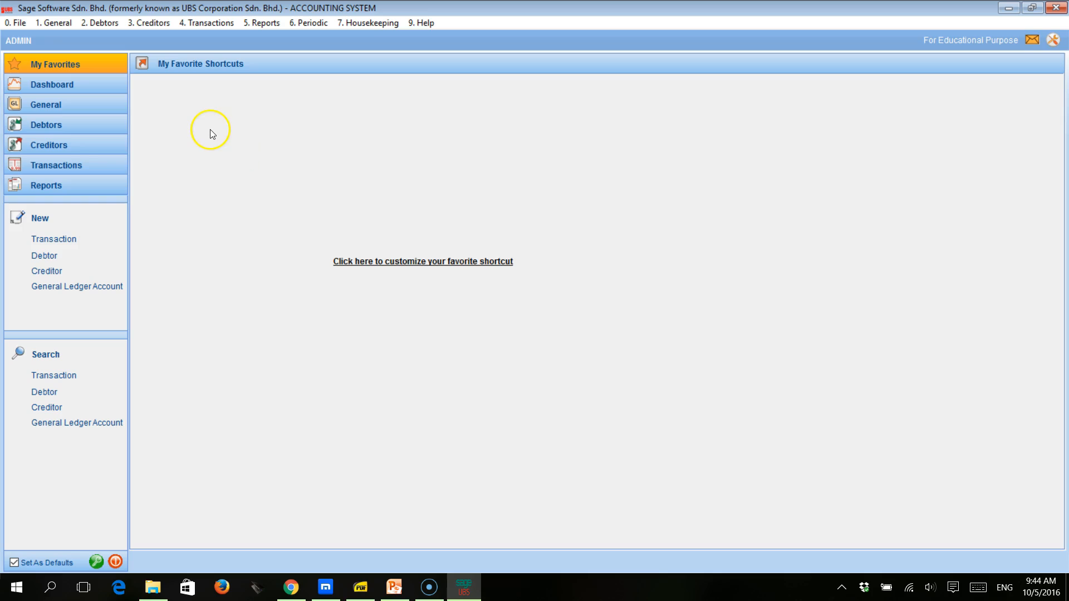
- Review the dashboard, favorite shortcuts and the available file, general, debtor, creditor, transaction, report, periodic, housekeeping and help commands
click(70, 88)
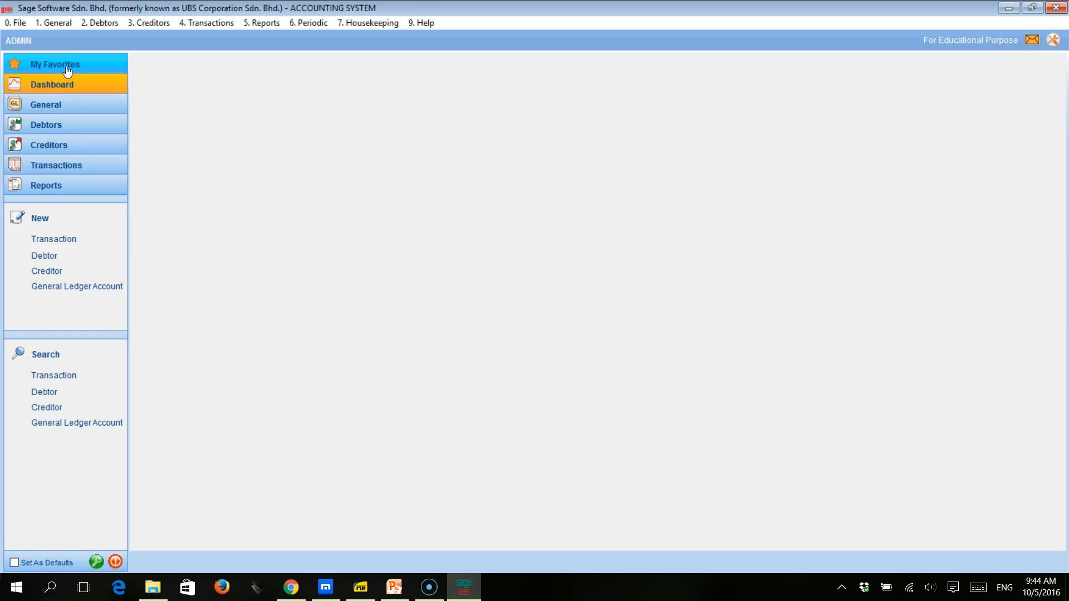
click(67, 70)
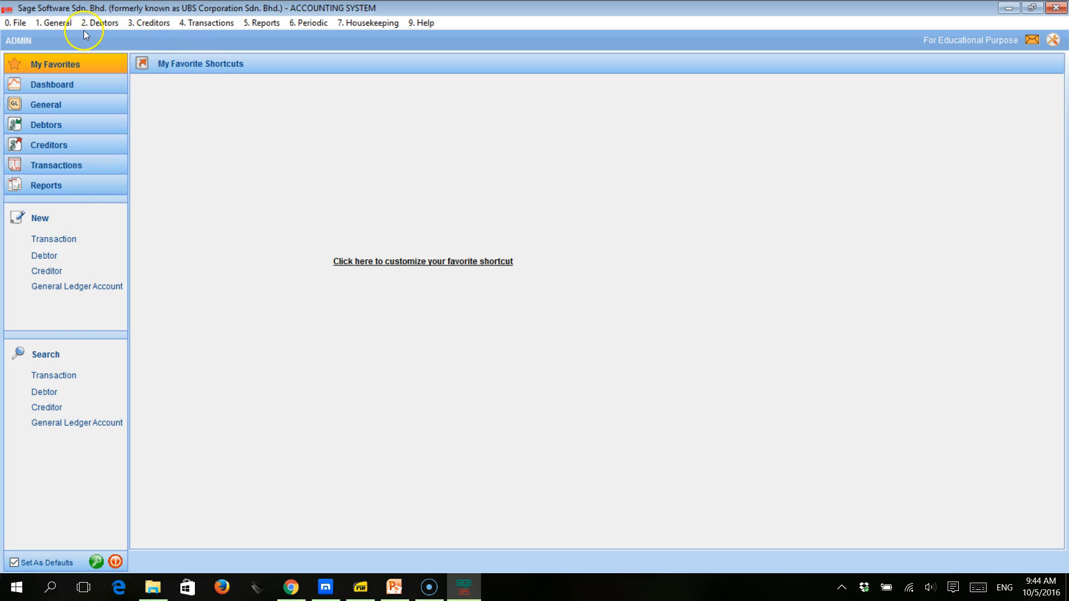
click(24, 23)
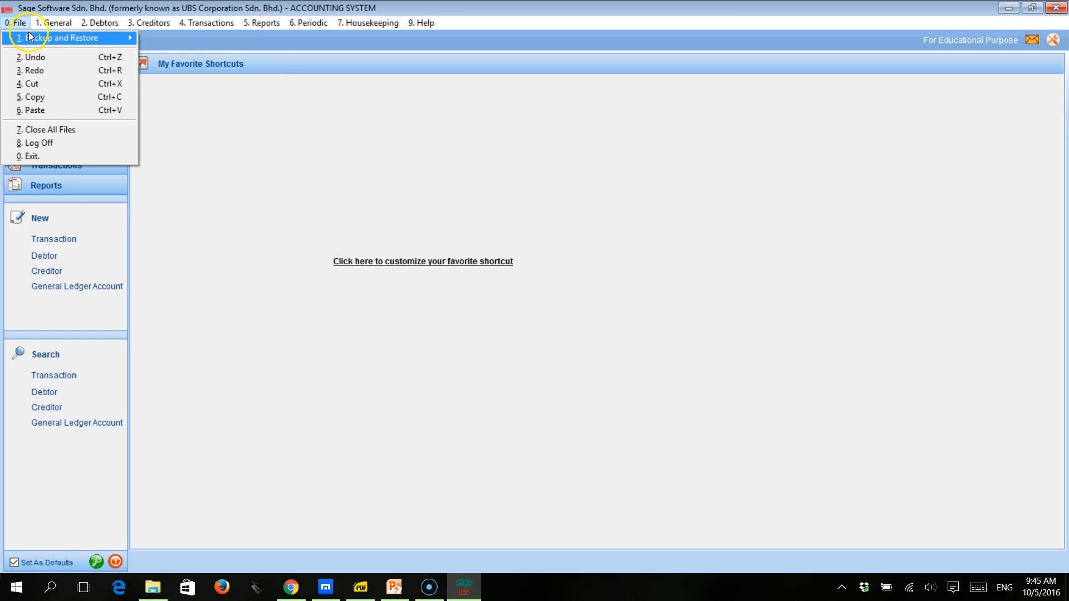
click(32, 39)
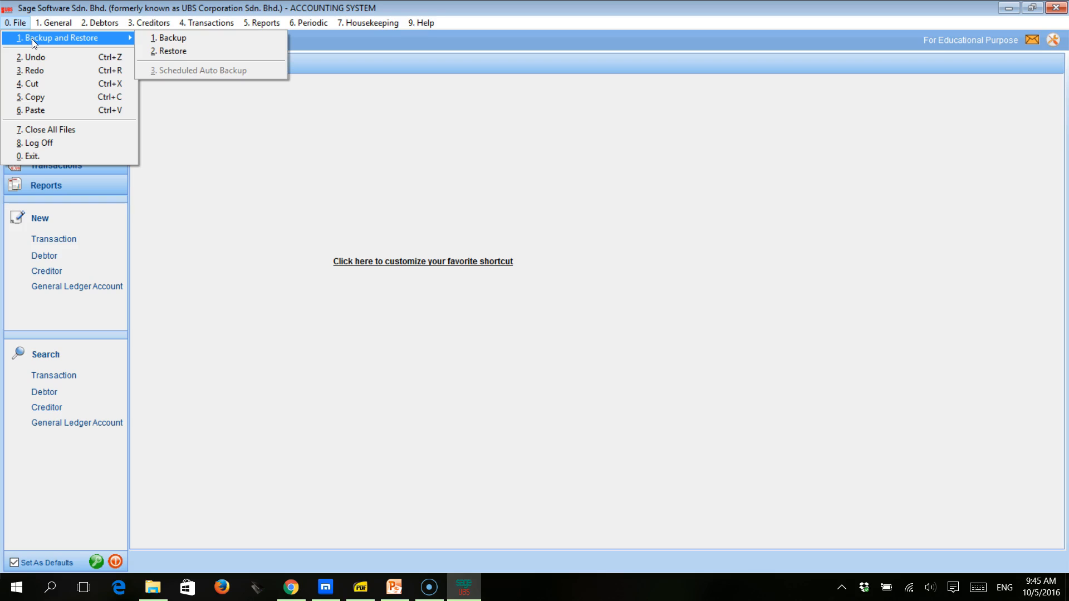
click(57, 22)
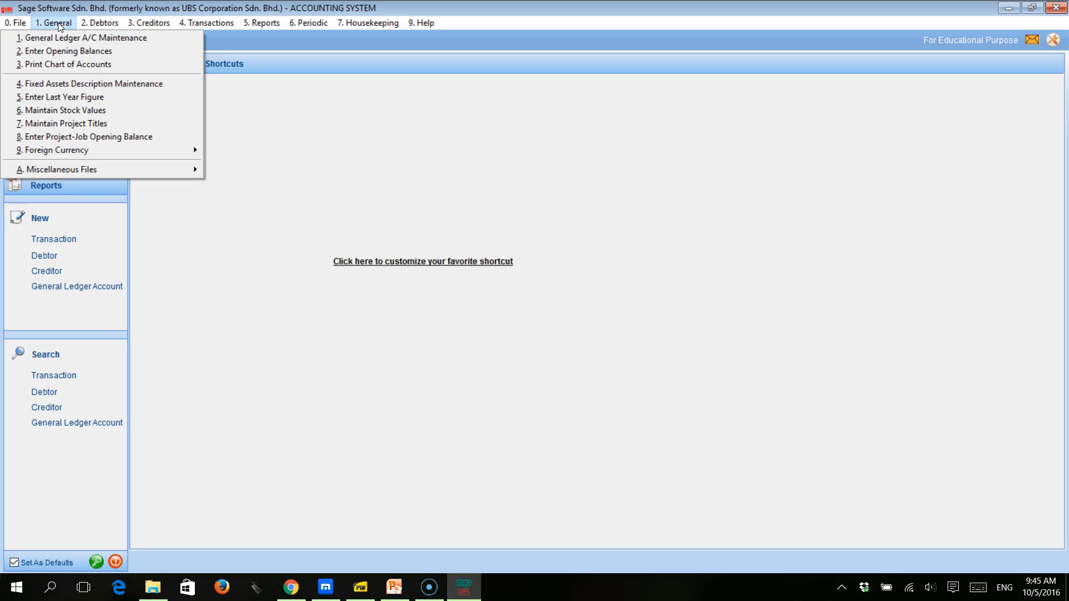
click(100, 24)
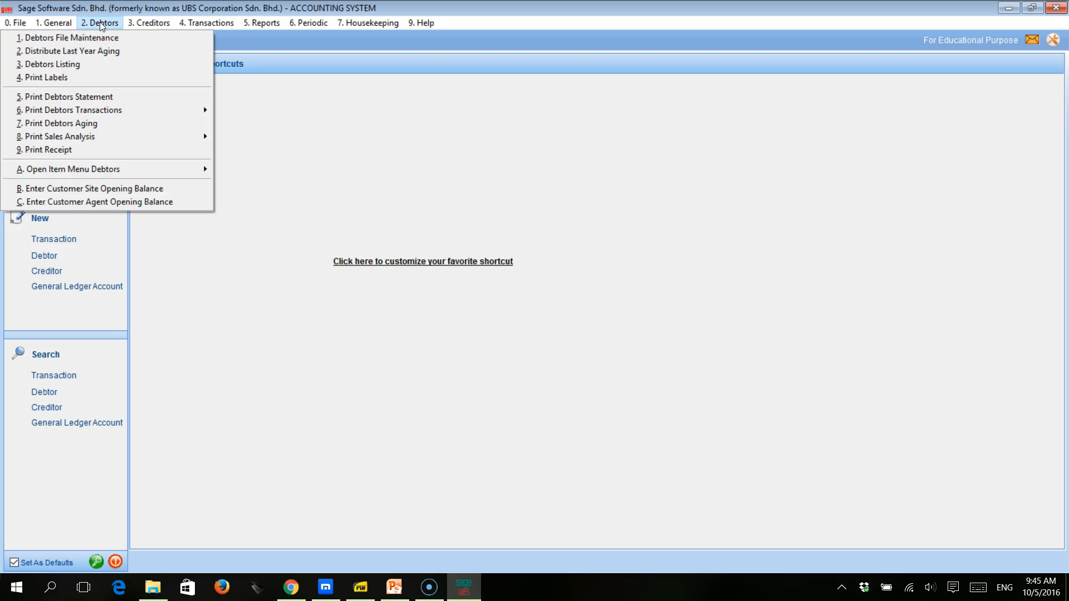
click(154, 24)
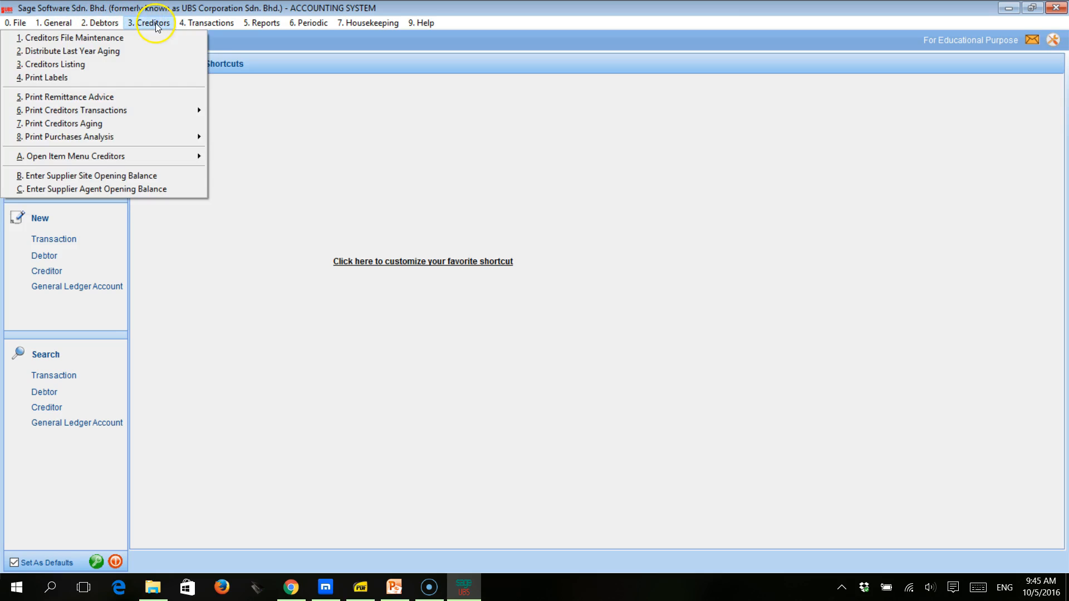
click(204, 23)
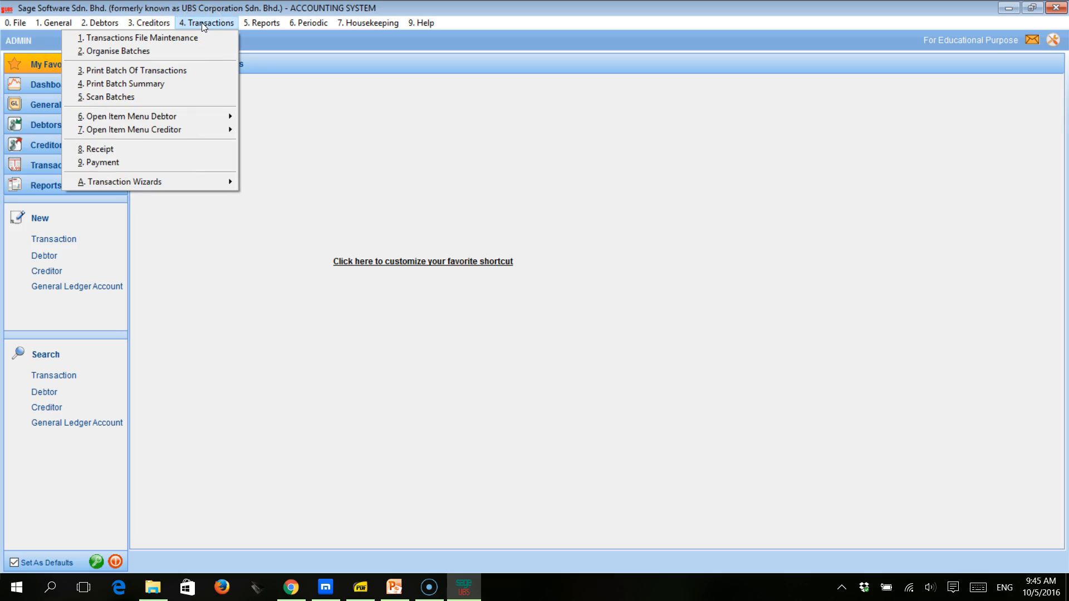
click(272, 22)
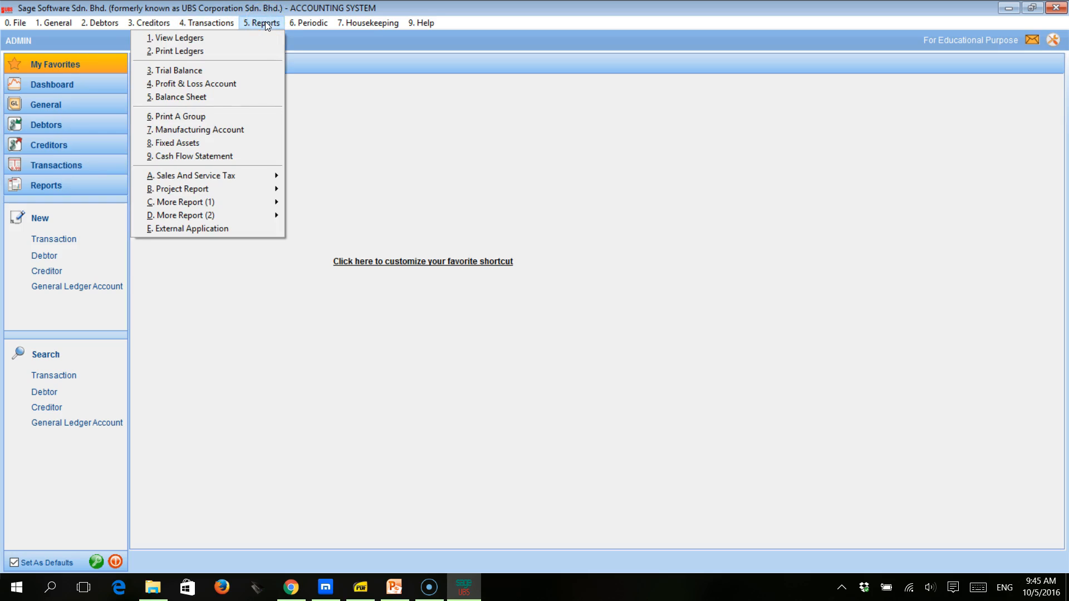
click(301, 24)
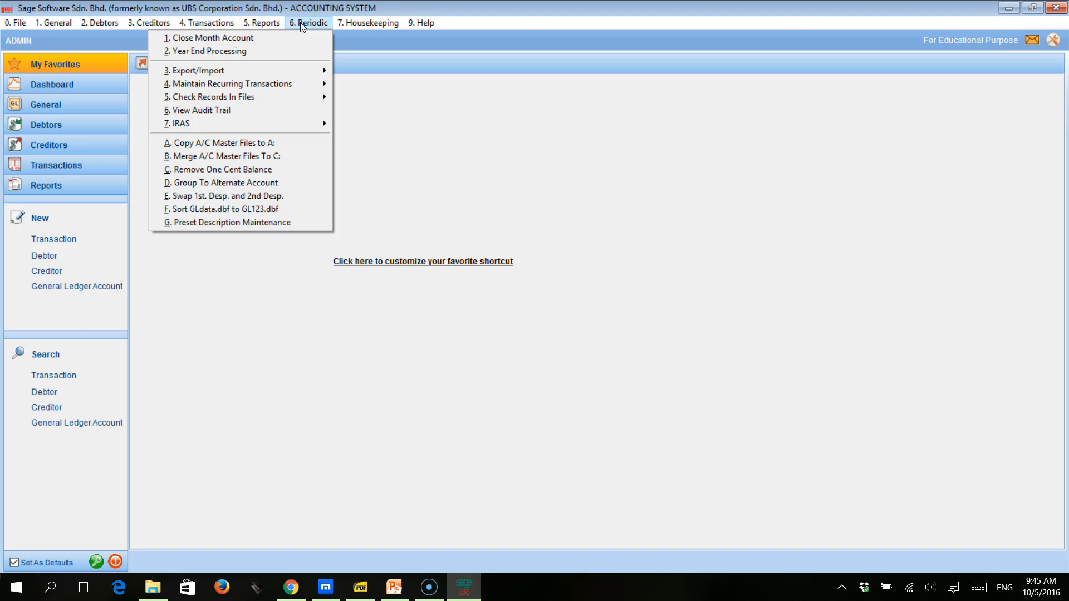
click(353, 25)
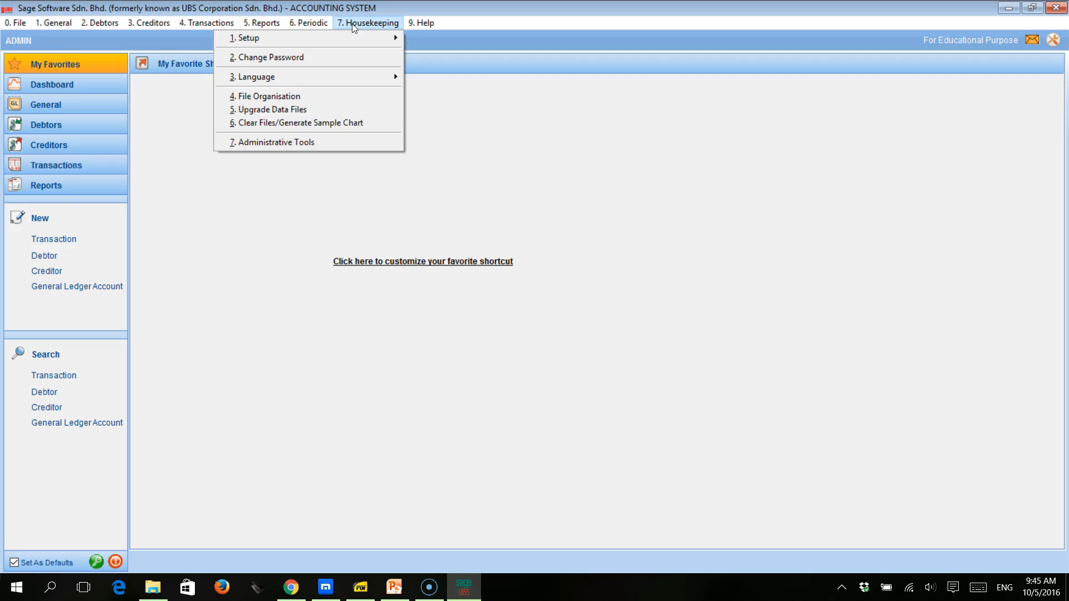
click(421, 24)
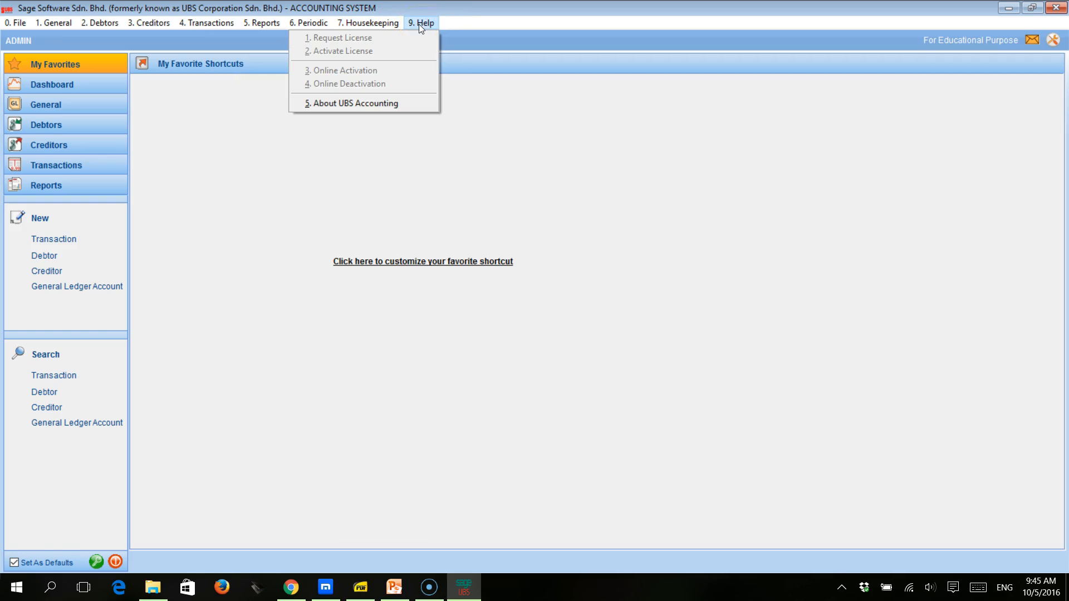
click(419, 24)
- Open the General Setup settings at the company profile
click(381, 26)
mouse_move(389, 24)
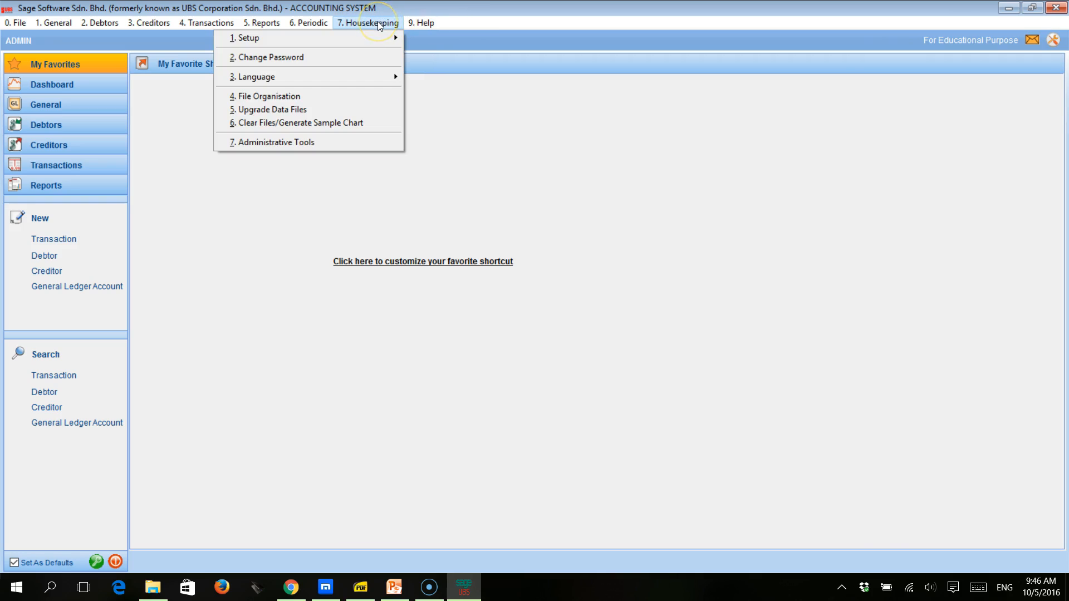
click(372, 38)
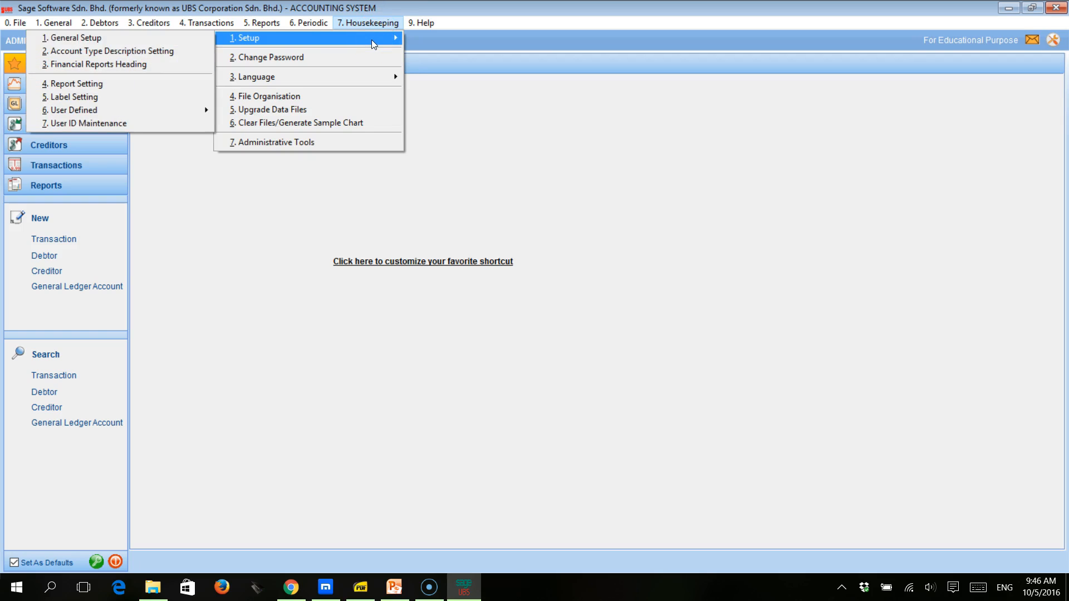
click(162, 50)
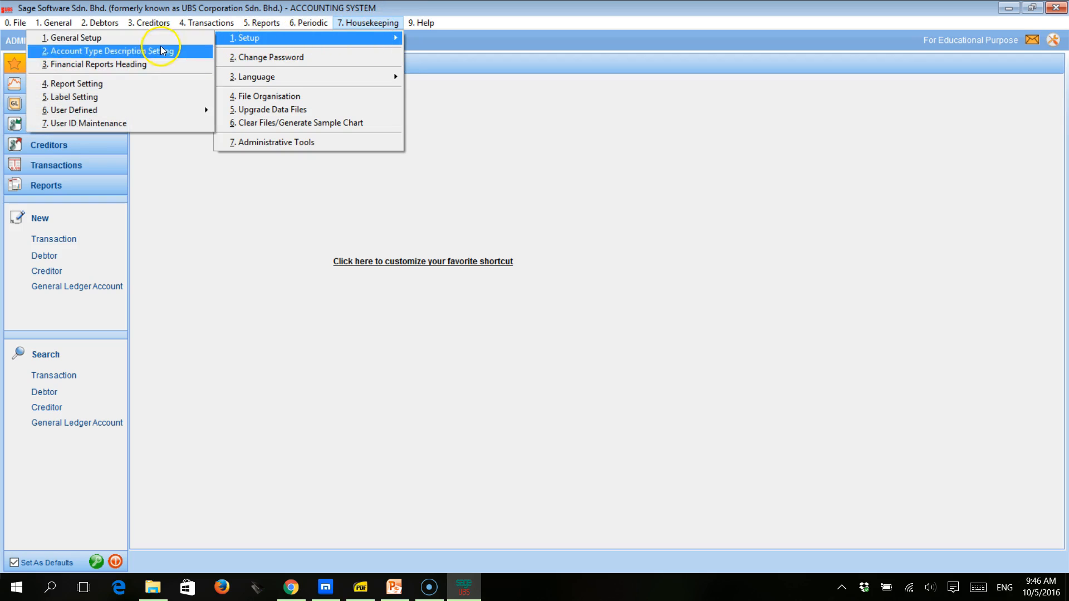
click(160, 39)
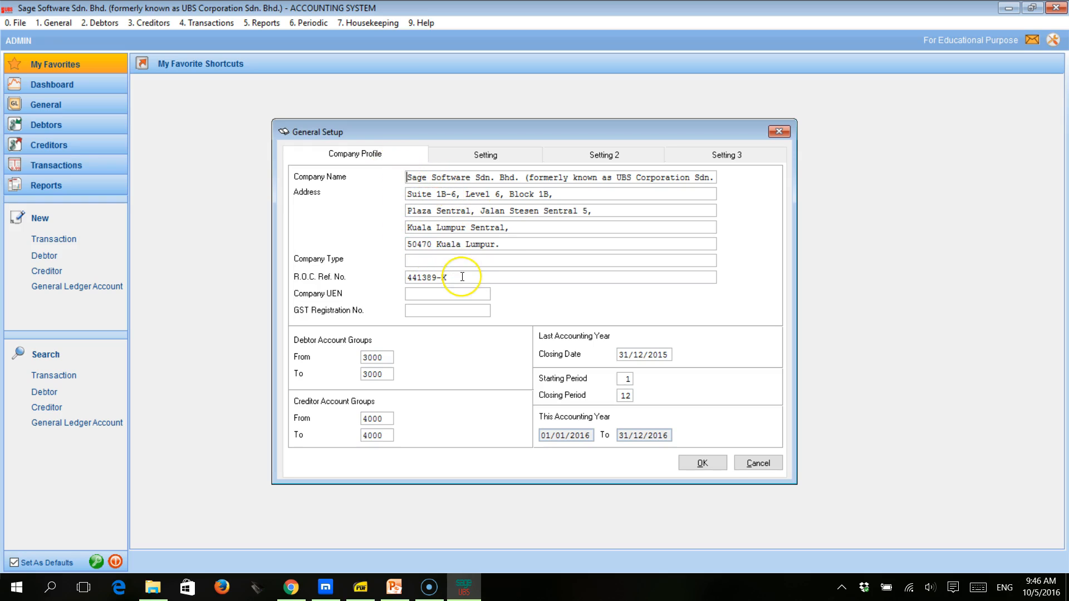
- Switch to lesson 3.pdf in SumatraPDF and read the Gan Sdn. Bhd. exercise details and chart of accounts
click(366, 593)
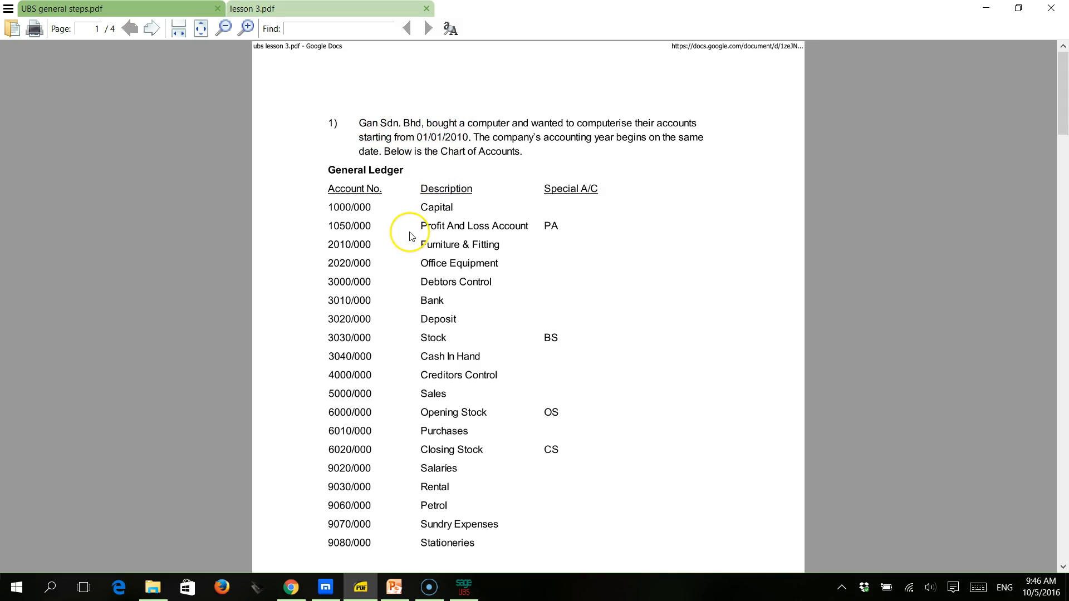
scroll(411, 236, down, 3)
scroll(411, 236, down, 5)
scroll(411, 236, up, 8)
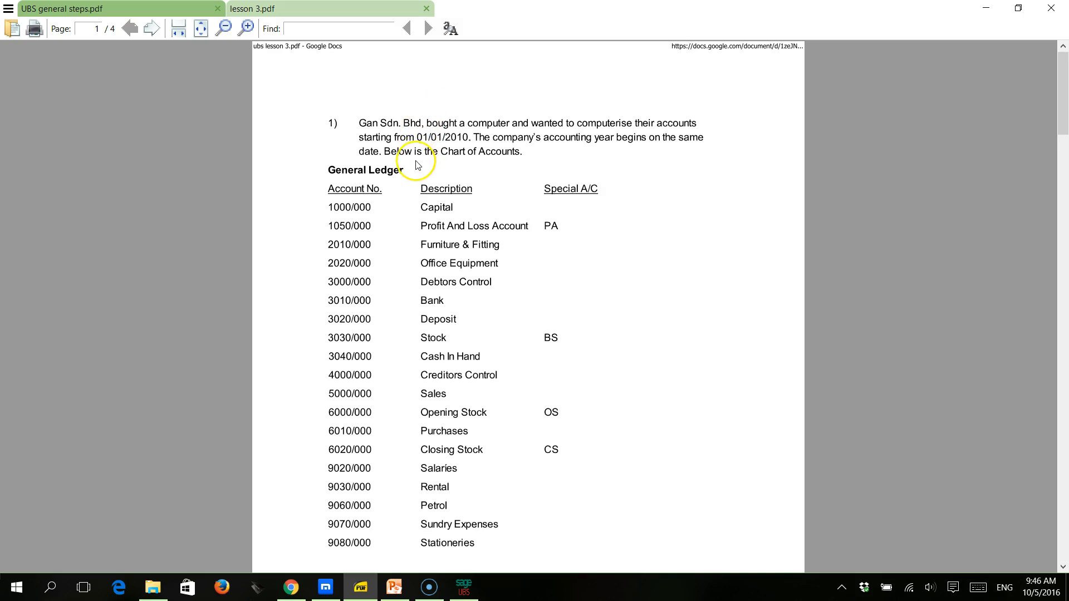
- Finish reading the lesson 3.pdf exercise, switch back to UBS Accounting and set the company name to GAN SDN BHD
scroll(418, 166, down, 5)
scroll(416, 164, down, 3)
scroll(418, 165, up, 8)
click(454, 593)
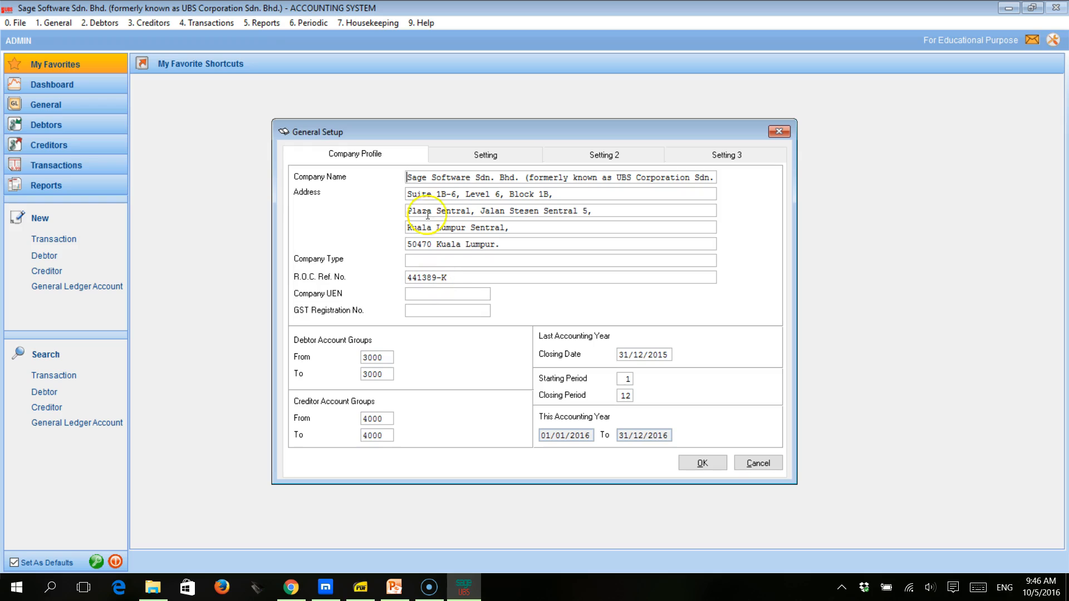
drag(408, 176, 684, 185)
text(GAN)
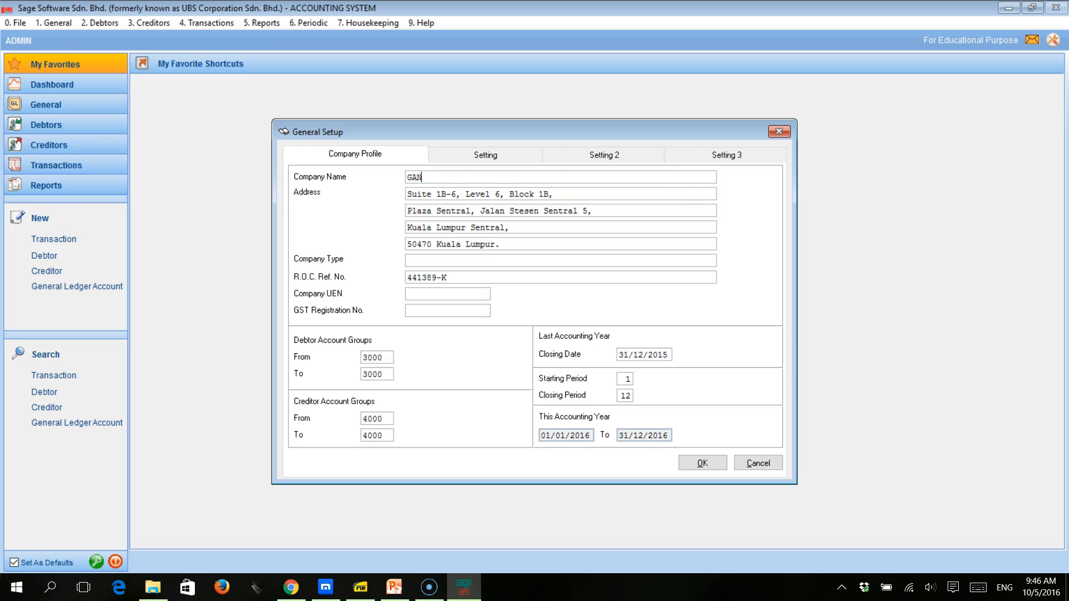
text( SDN BHD)
- Check the address and debtor account group range in the company profile, comparing with the chart of accounts in lesson 3.pdf
click(466, 245)
click(383, 356)
click(384, 374)
click(365, 591)
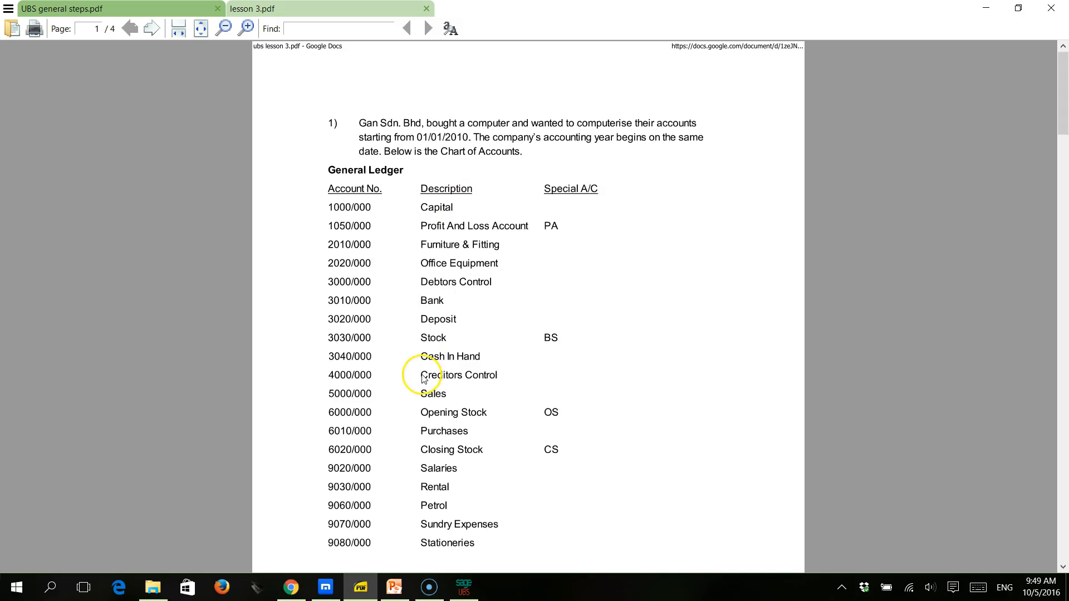
click(465, 587)
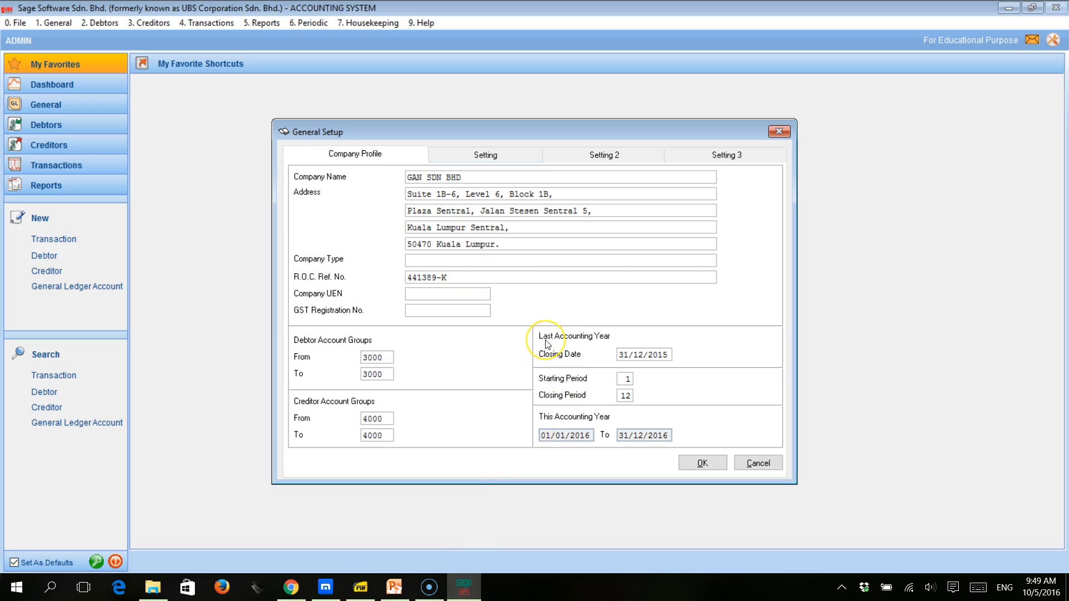
- Set the closing date of the last accounting year to 31/12/2009
click(572, 436)
click(641, 439)
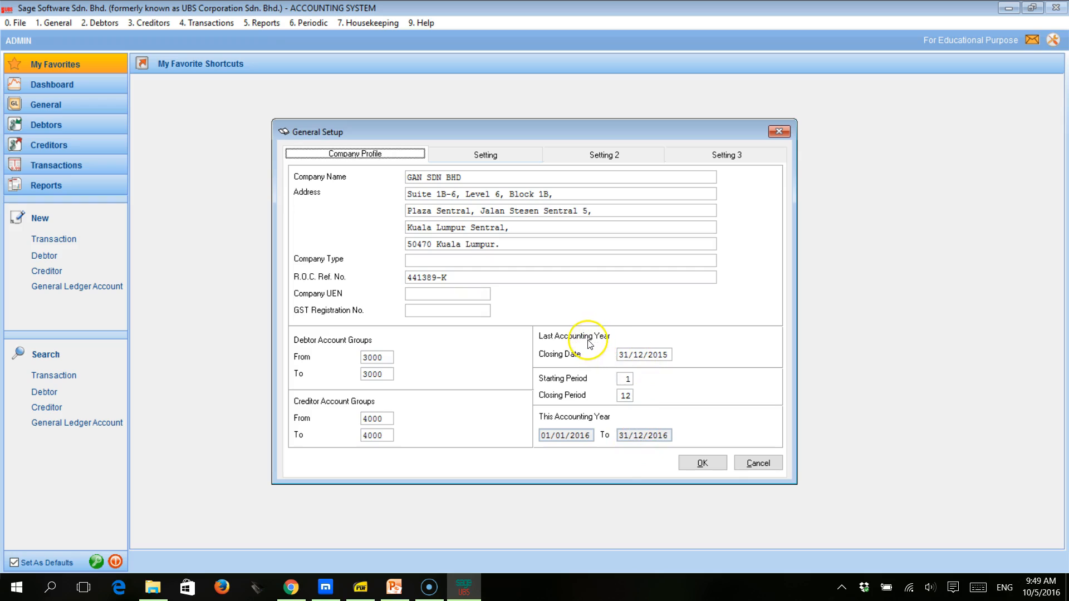
click(622, 357)
click(650, 357)
key(BackSpace)
key(BackSpace)
key(BackSpace)
key(Delete)
text(2009)
click(622, 379)
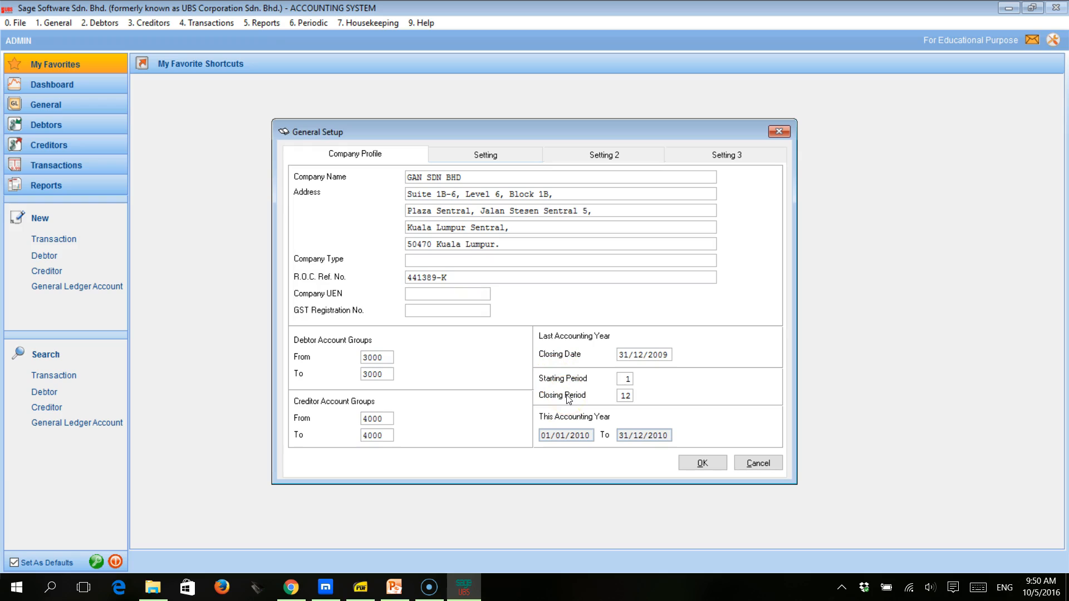
- Check the starting and closing periods against the accounting start date and year given in lesson 3.pdf
click(624, 395)
click(628, 381)
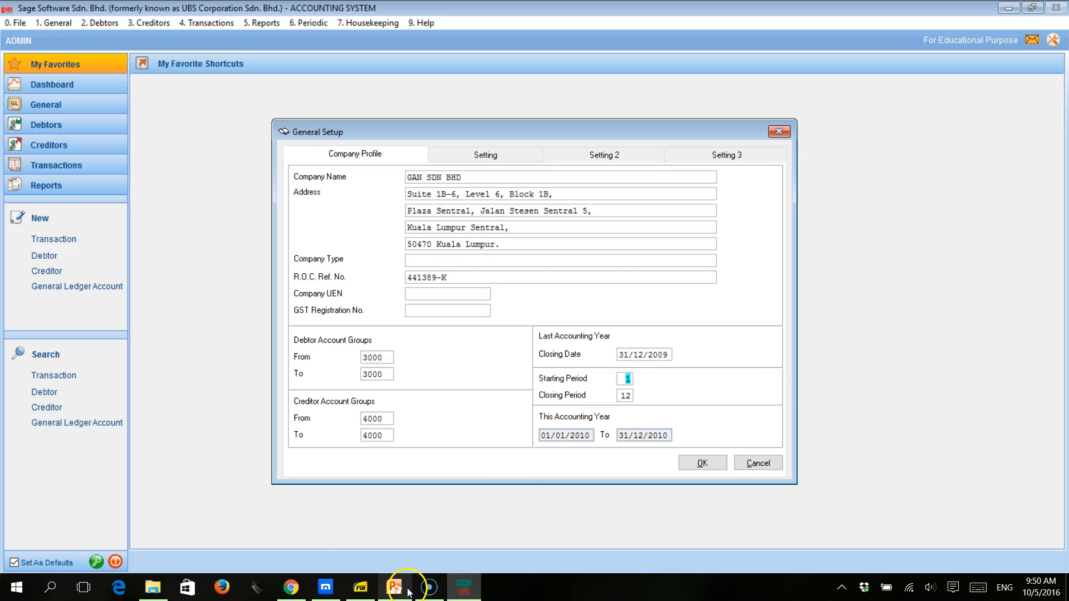
click(360, 587)
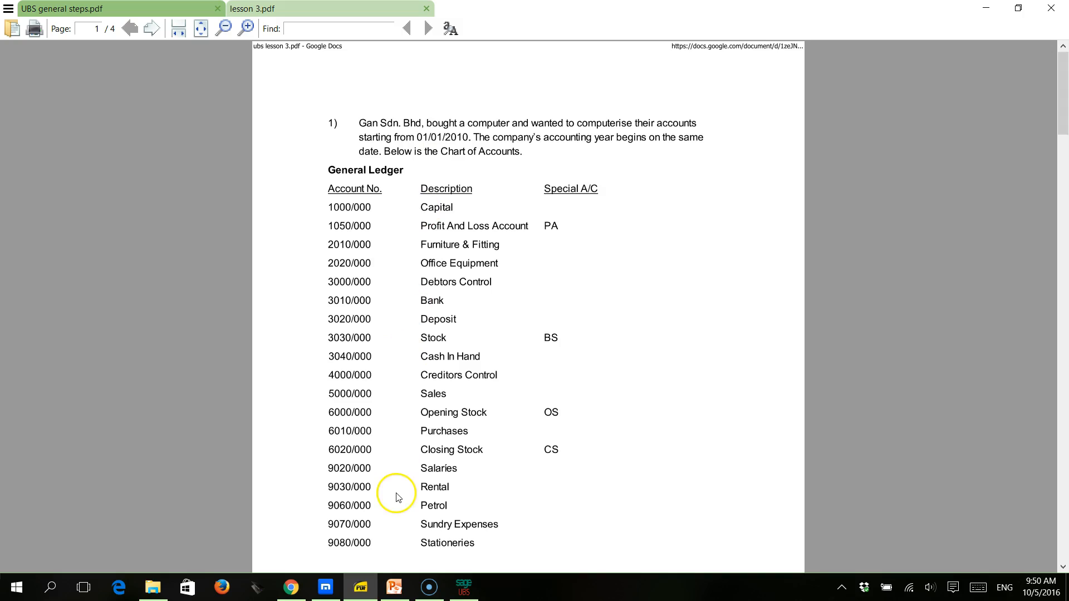
click(463, 590)
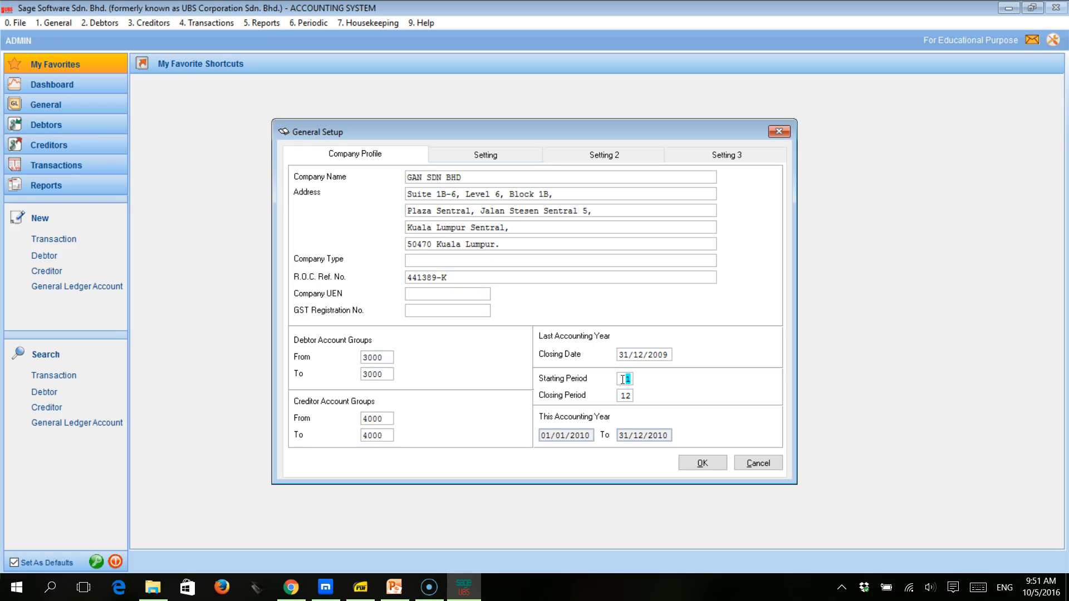
click(625, 380)
click(626, 380)
click(358, 592)
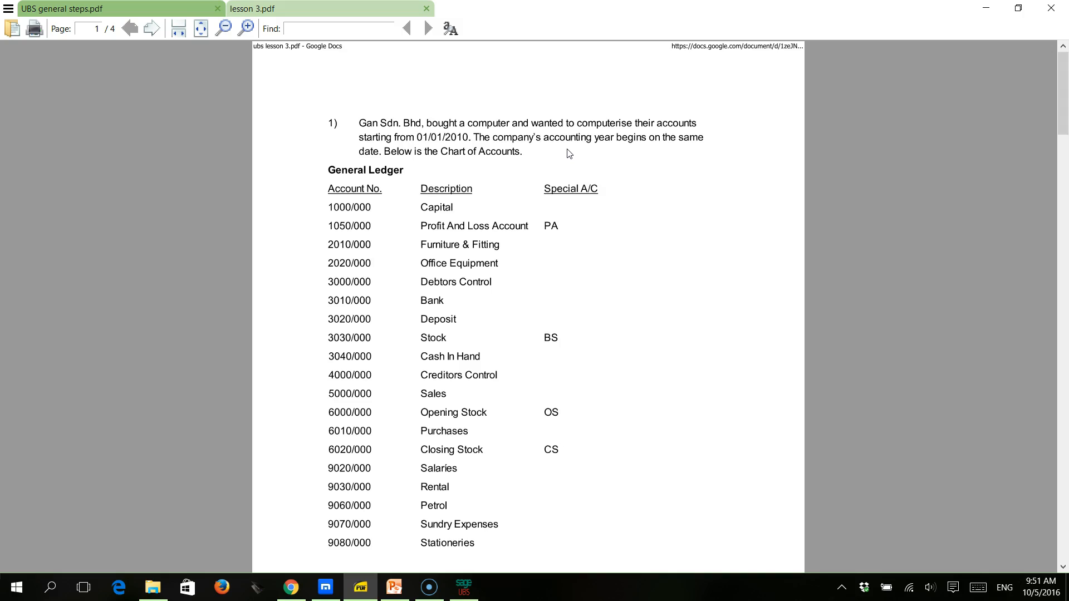
click(465, 587)
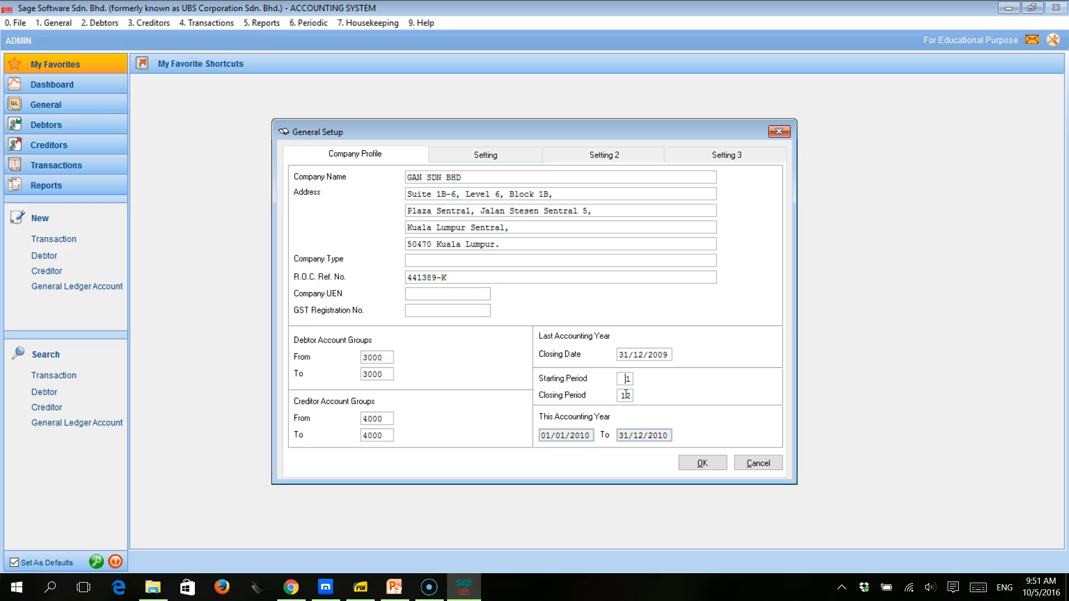
click(363, 592)
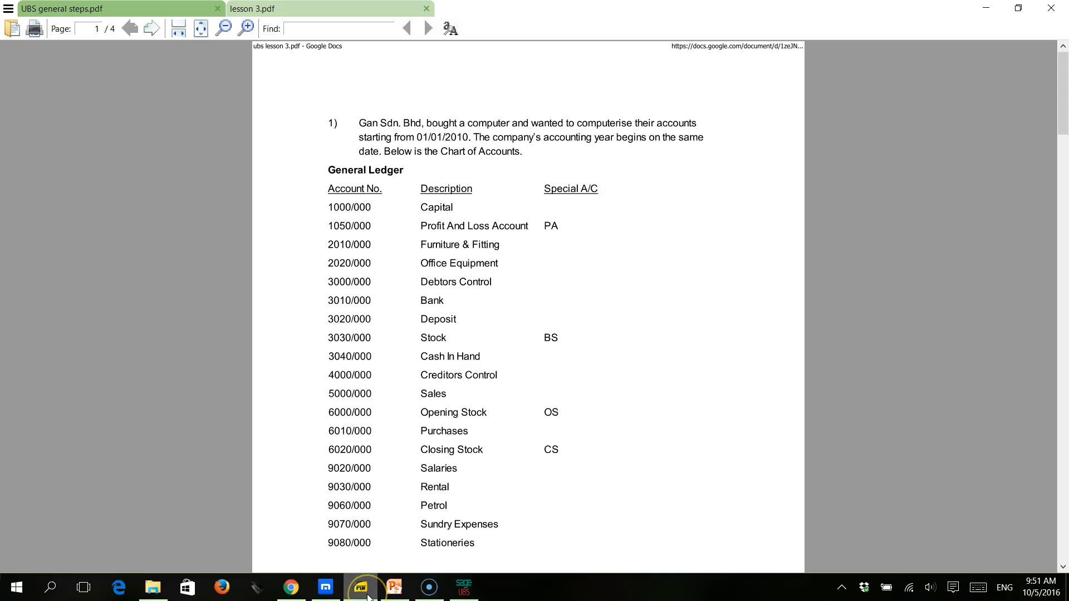
click(575, 160)
click(465, 589)
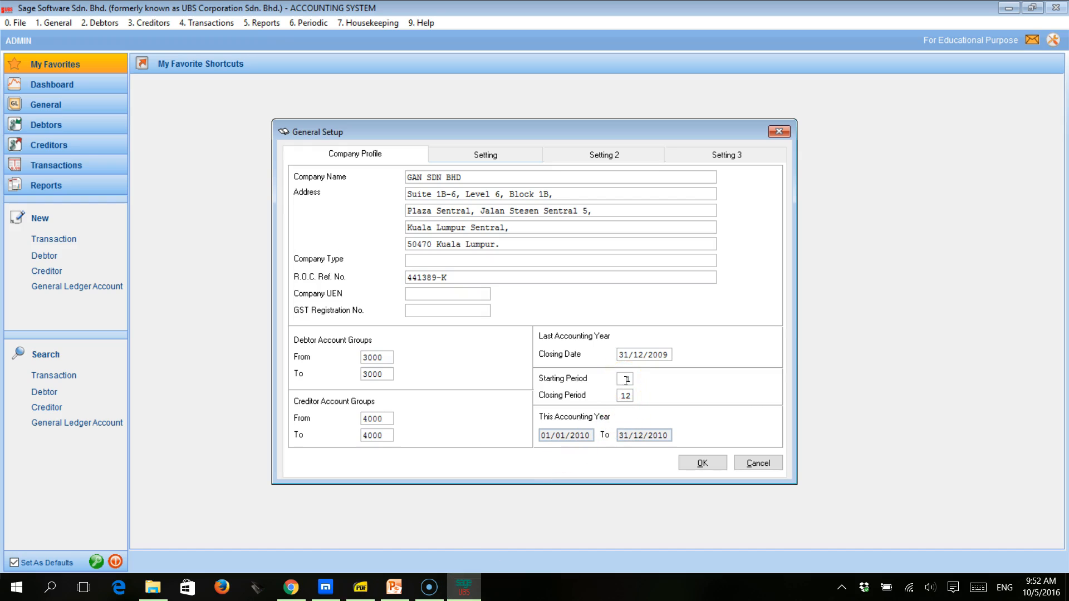
click(619, 396)
click(625, 396)
click(625, 379)
- Review the additional settings, including balance sheet format and exit backup, and save the General Setup from the company profile
click(512, 156)
click(580, 156)
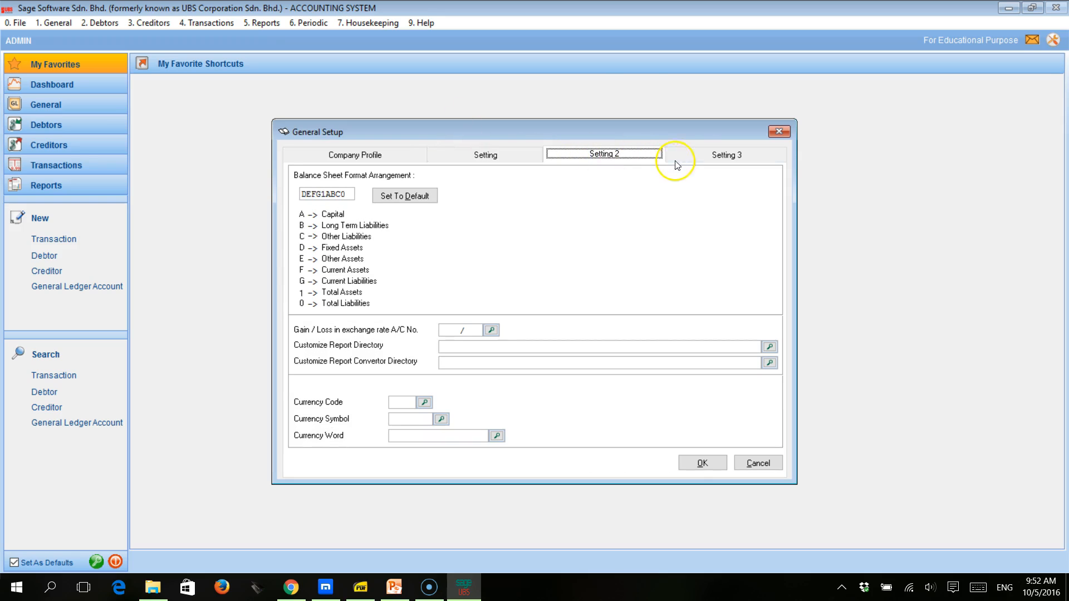
click(702, 158)
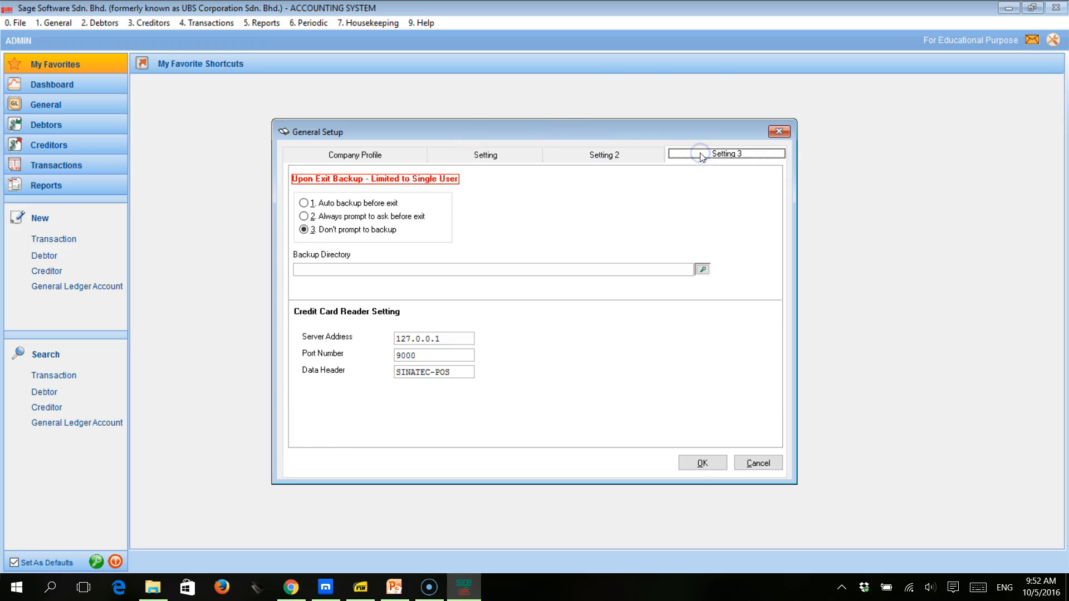
click(374, 155)
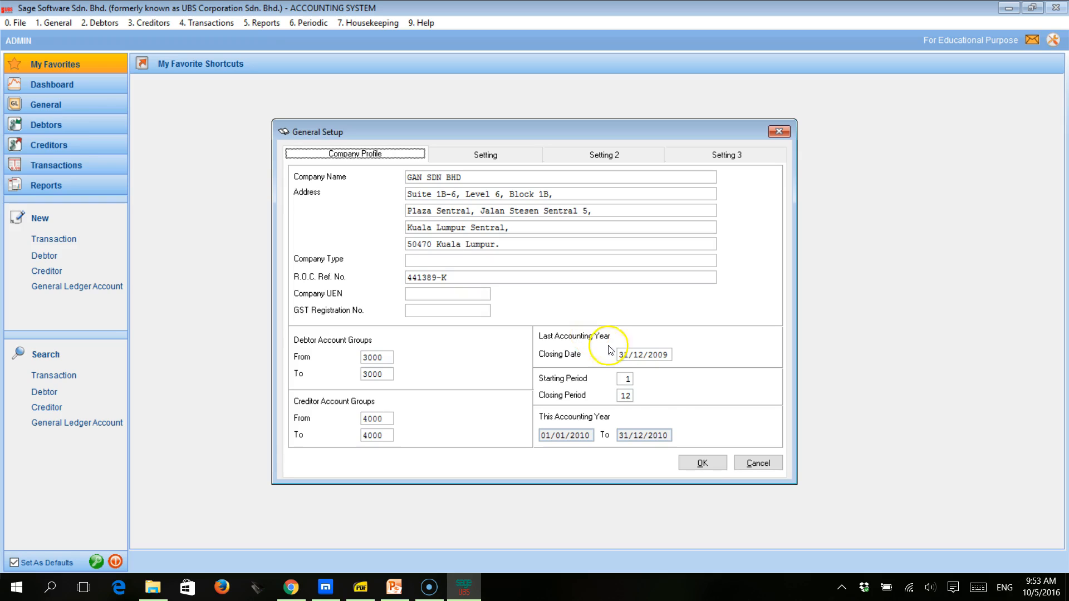
click(702, 464)
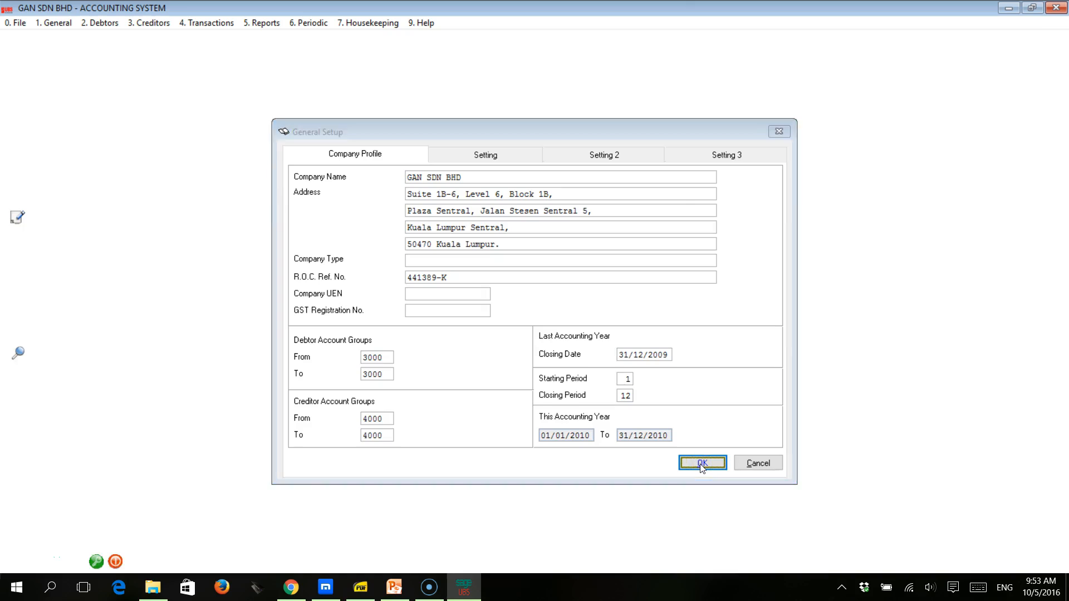